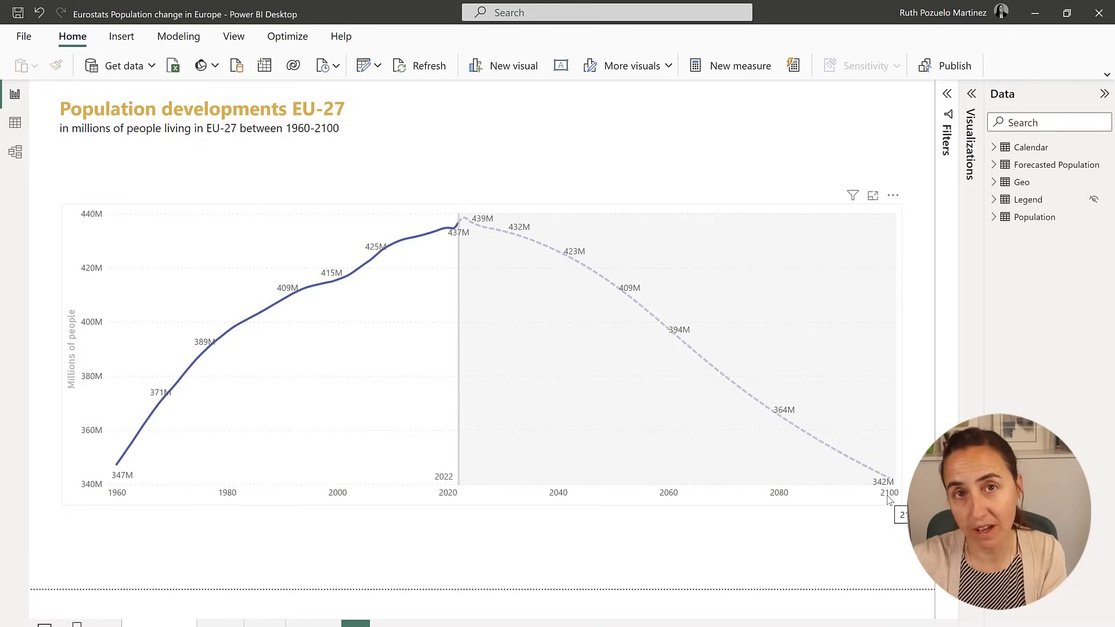
- Sort the table by timeLabel ascending and go to the Population developments EU-27 page
mouse_move(144, 474)
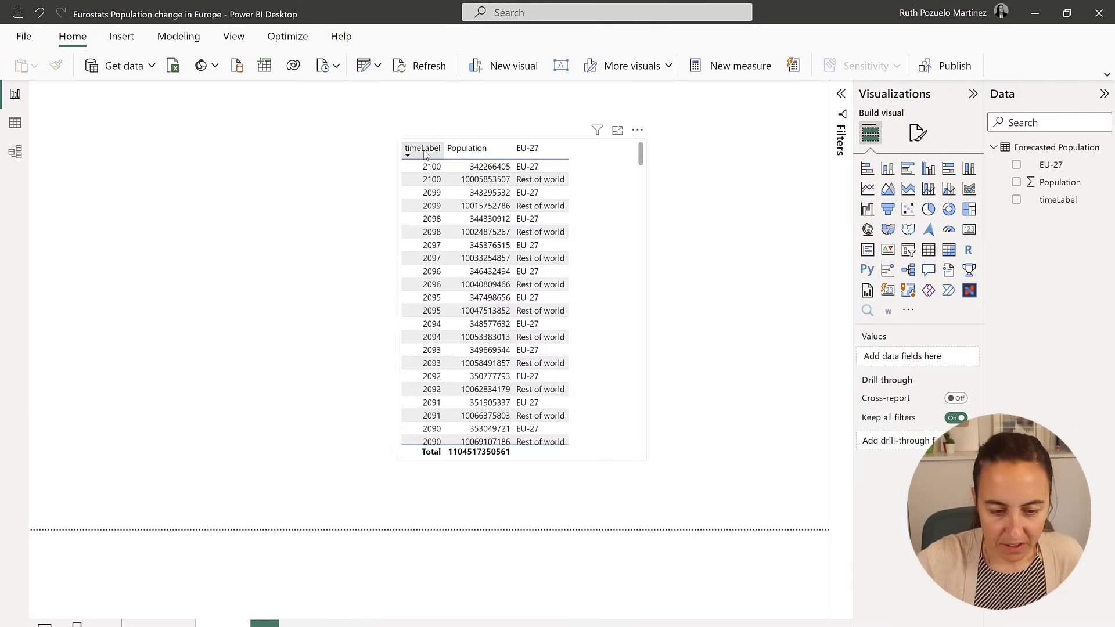
click(426, 152)
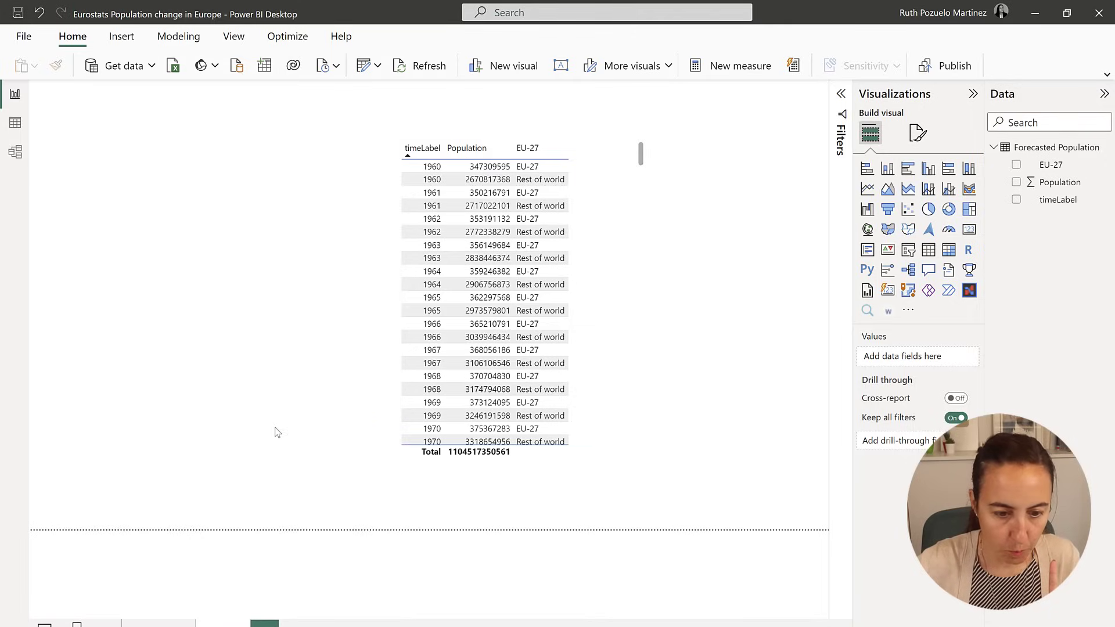
click(156, 624)
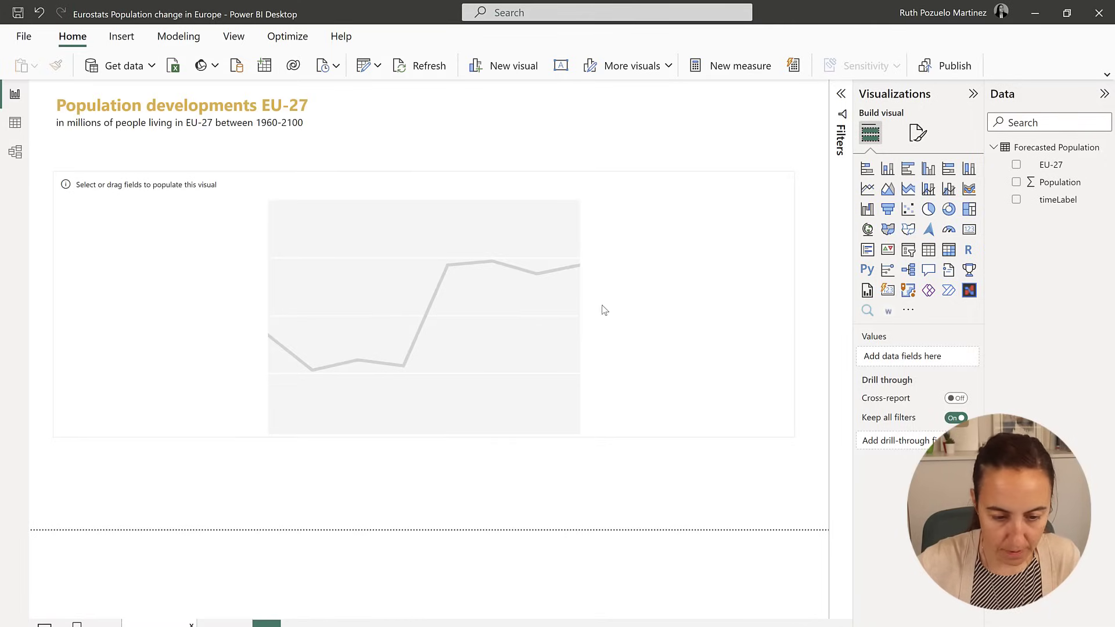
- Plot Population against timeLabel on the empty line chart
click(662, 306)
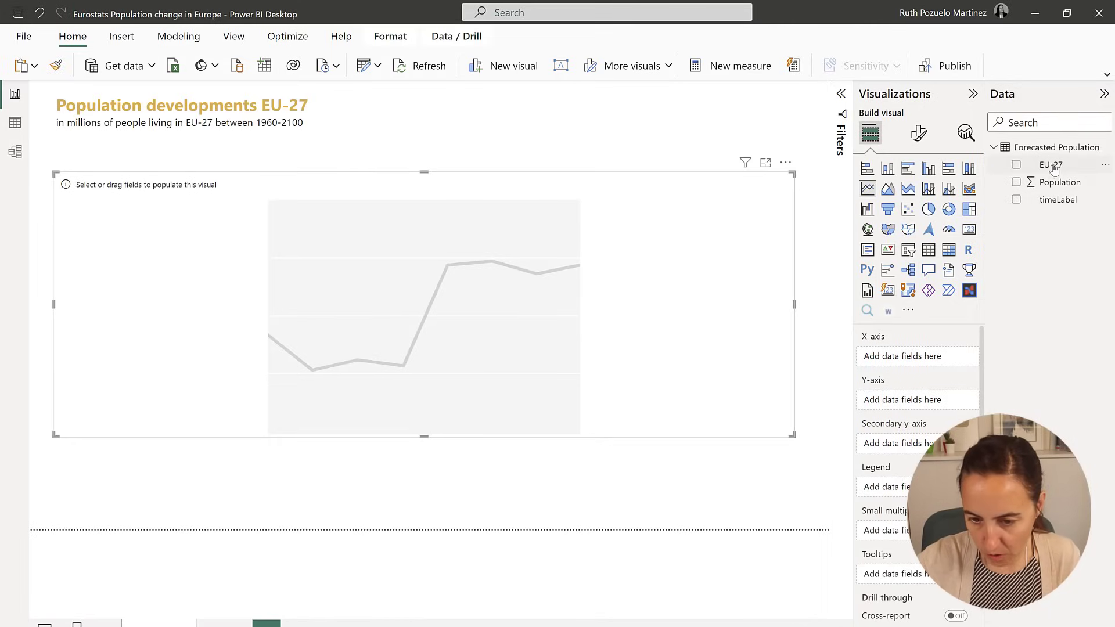
drag(1061, 206, 729, 291)
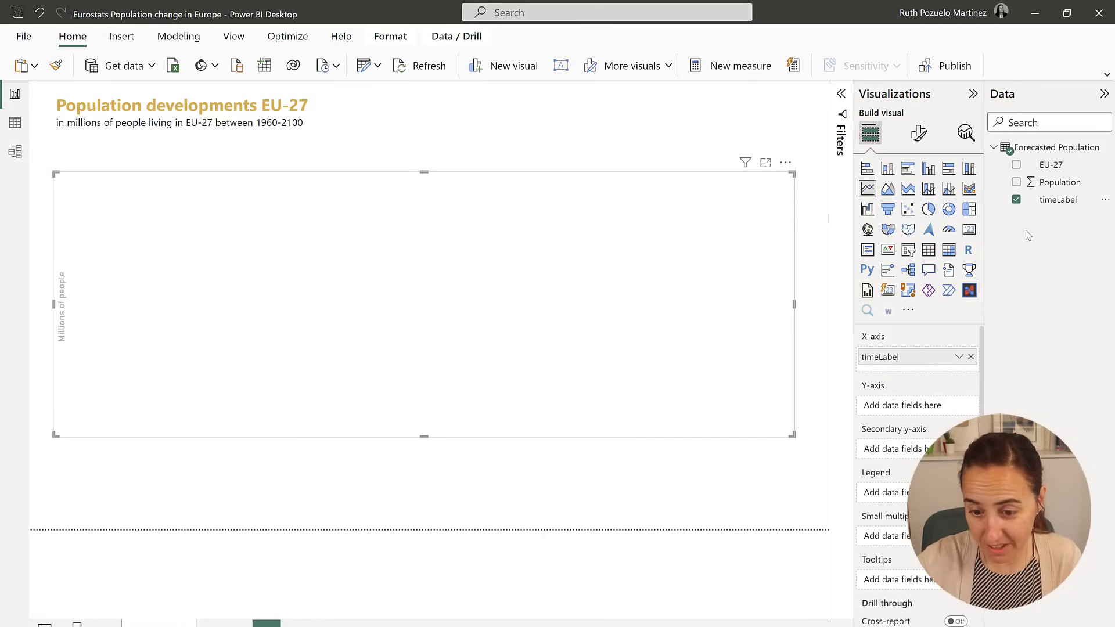
drag(1028, 191, 363, 326)
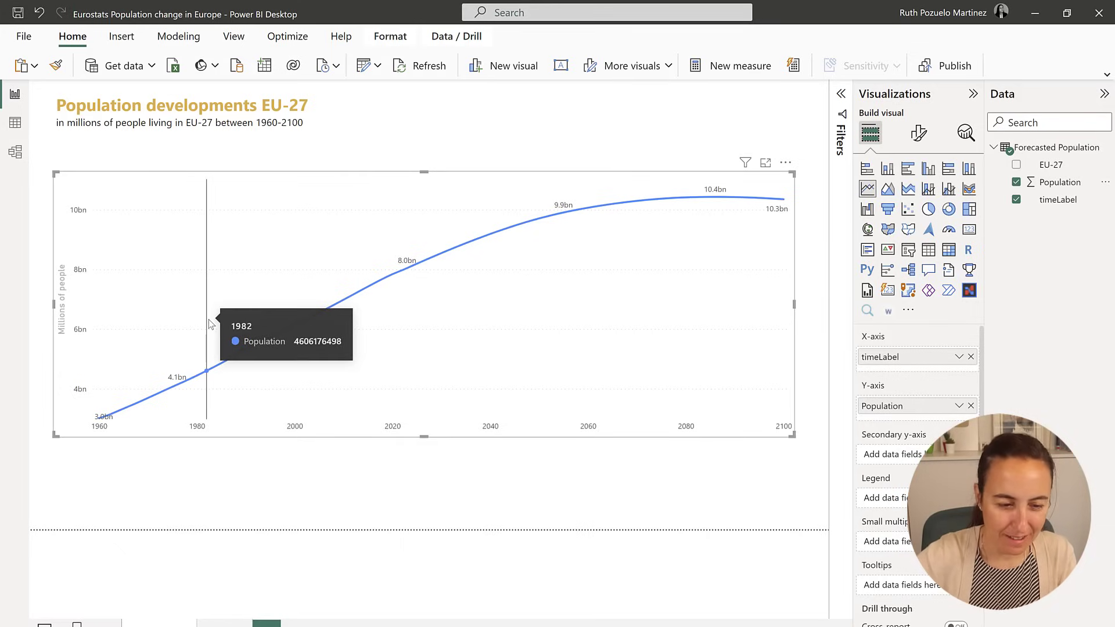
right_click(1054, 149)
- Create a new Forecasted Population measure named 'Last year of ACT pop'
click(1004, 181)
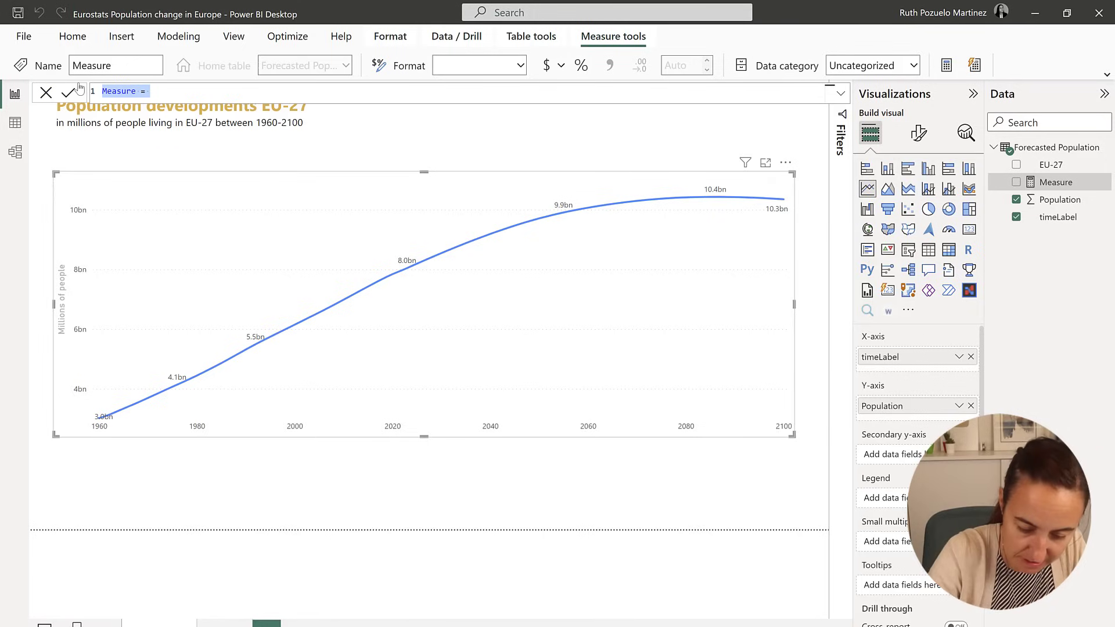
text(Last )
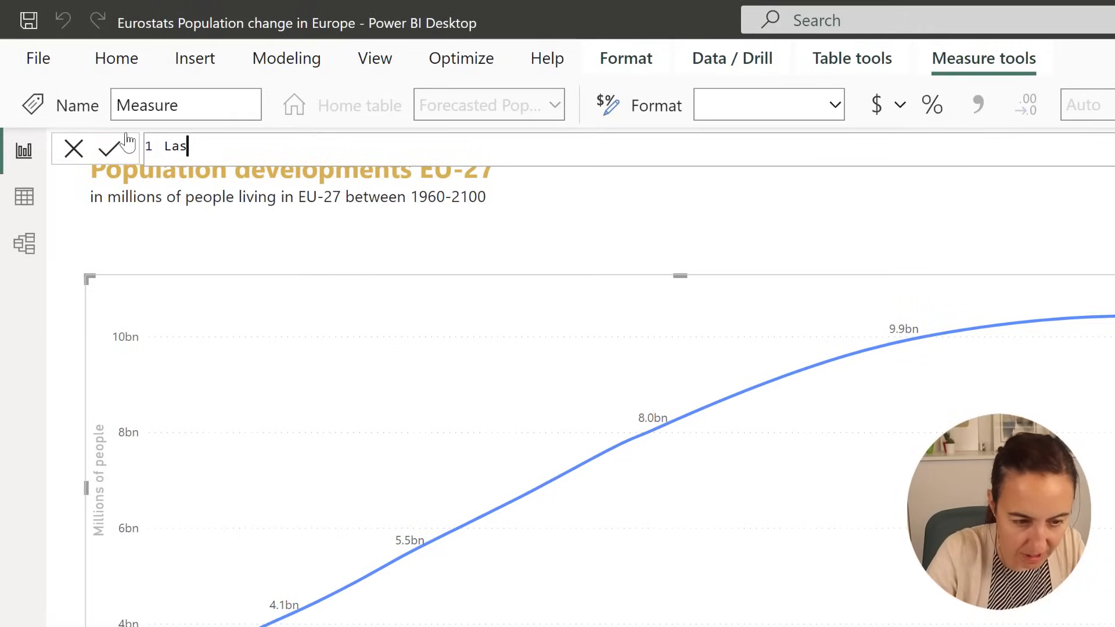
text(year o)
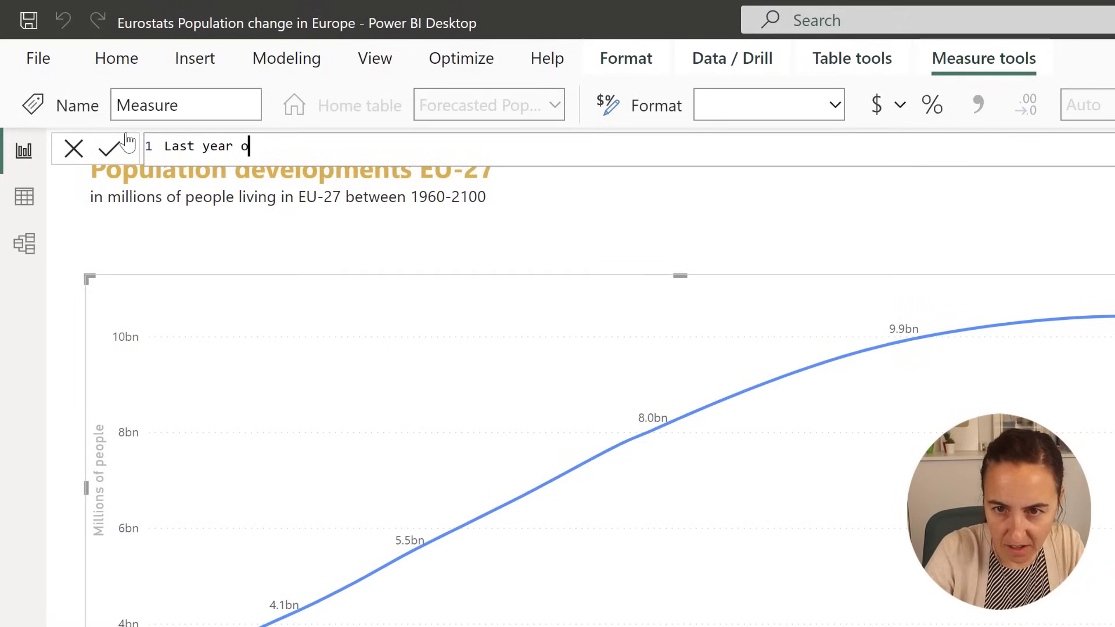
text(f AC)
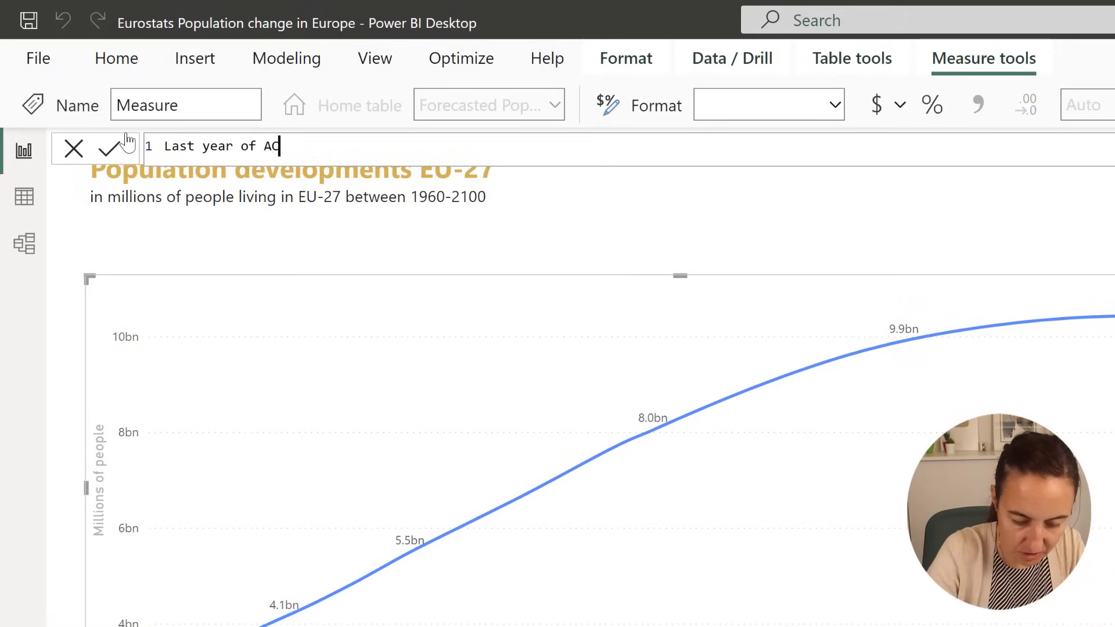
text(T pop =)
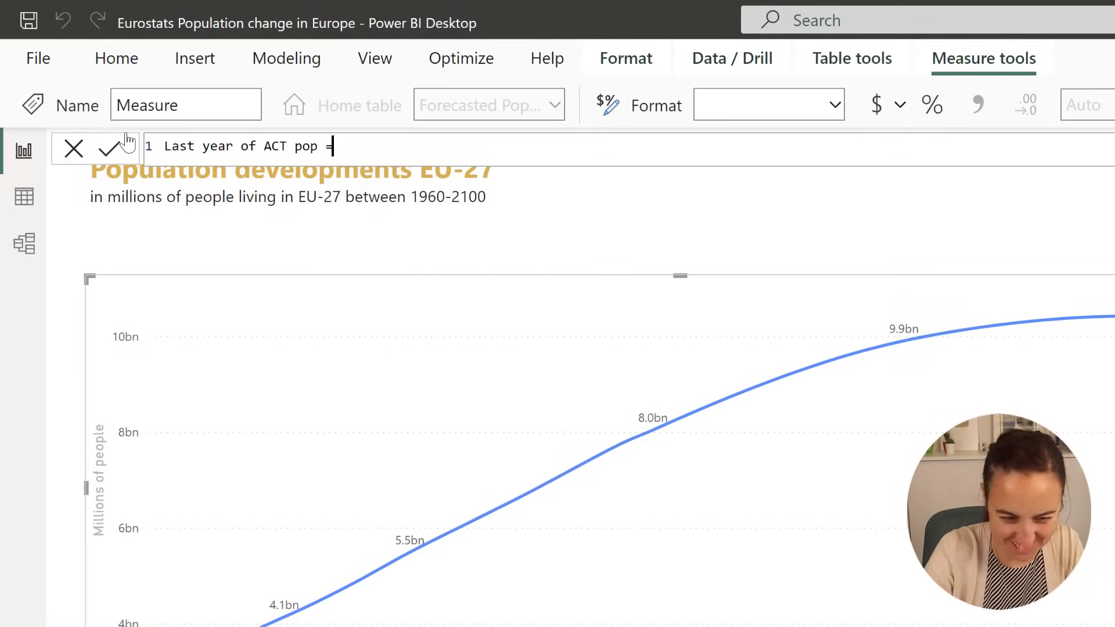
key(shift+Return)
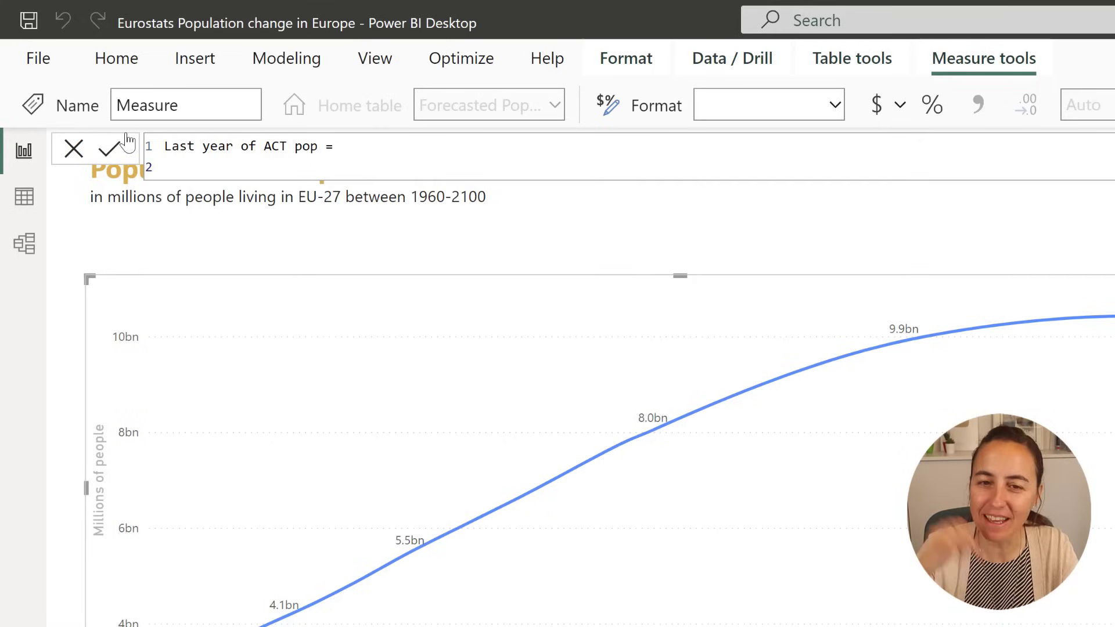
text(year)
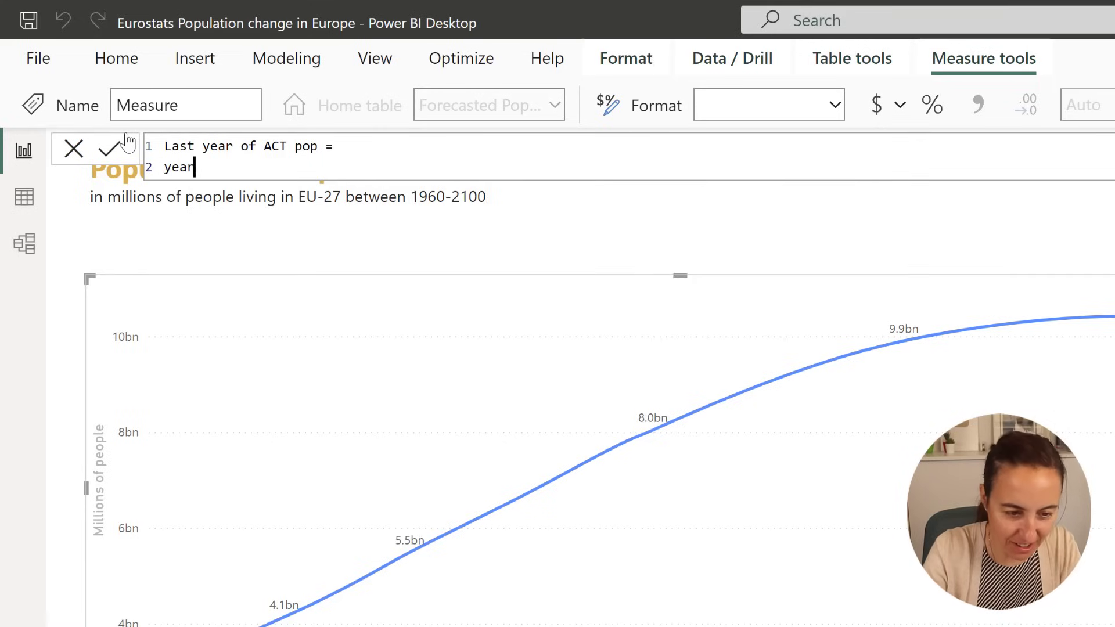
click(251, 186)
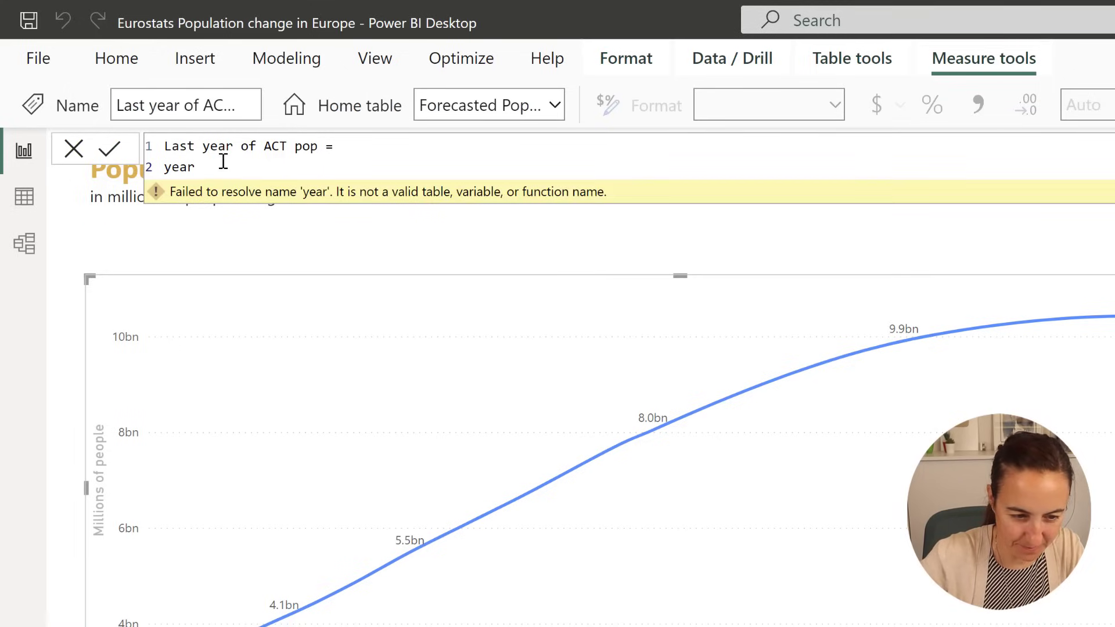
- Define the measure as YEAR(TODAY())-1 and commit it
key(BackSpace)
key(Tab)
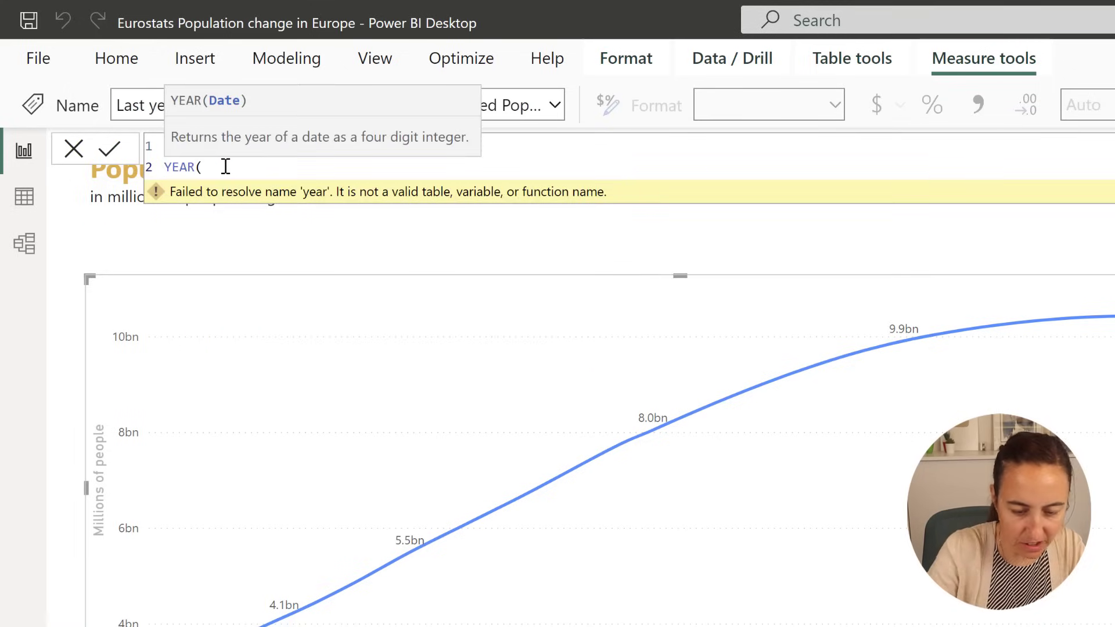
text(tod)
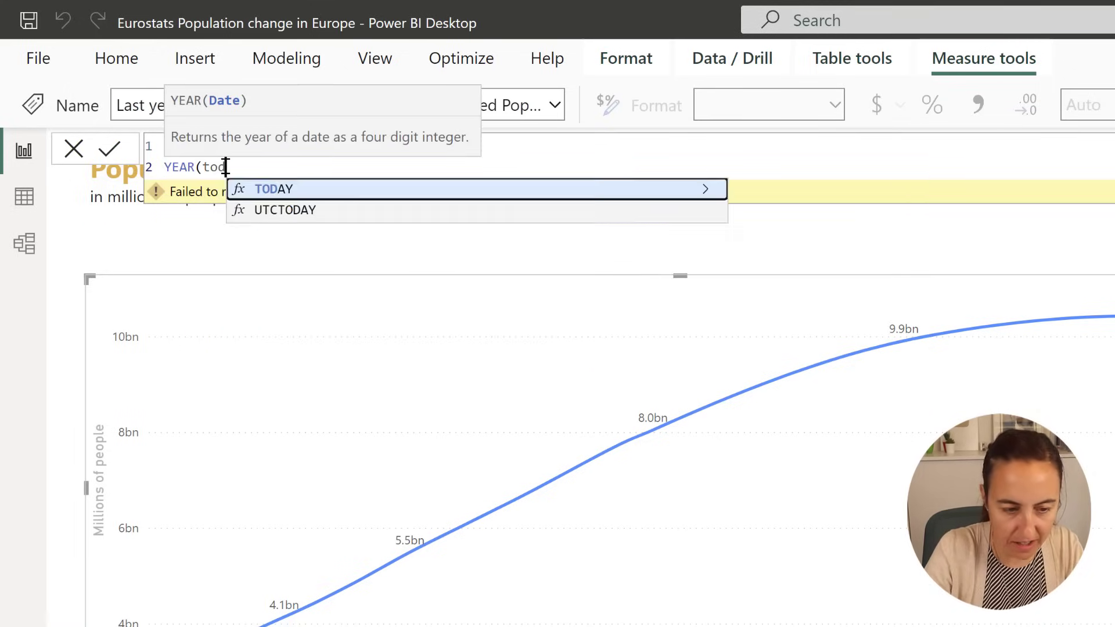
key(Tab)
text()))
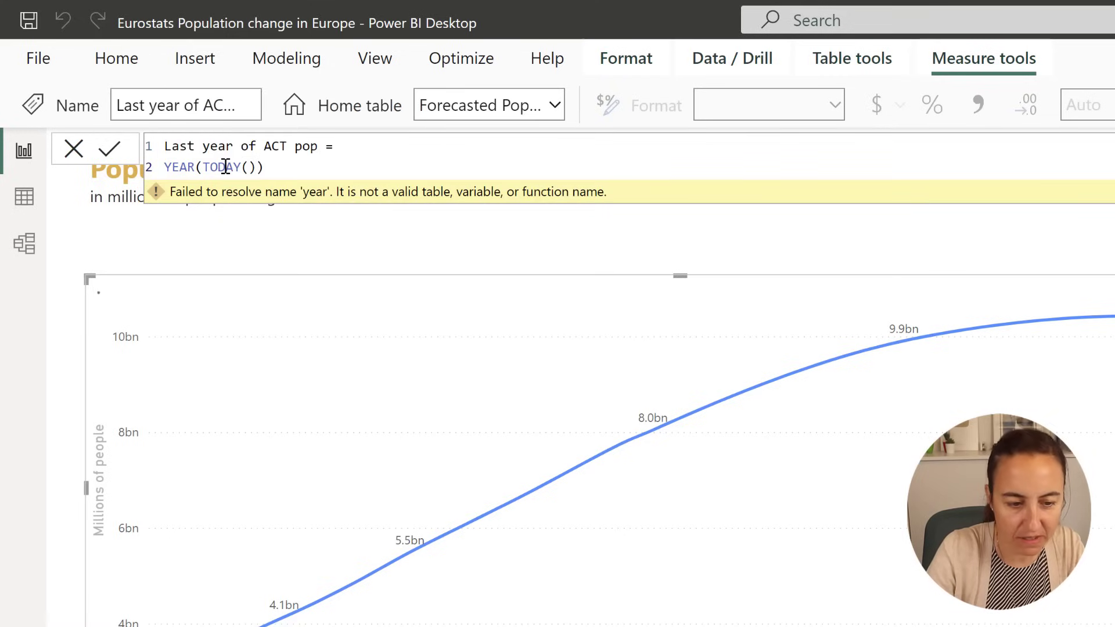
key(Return)
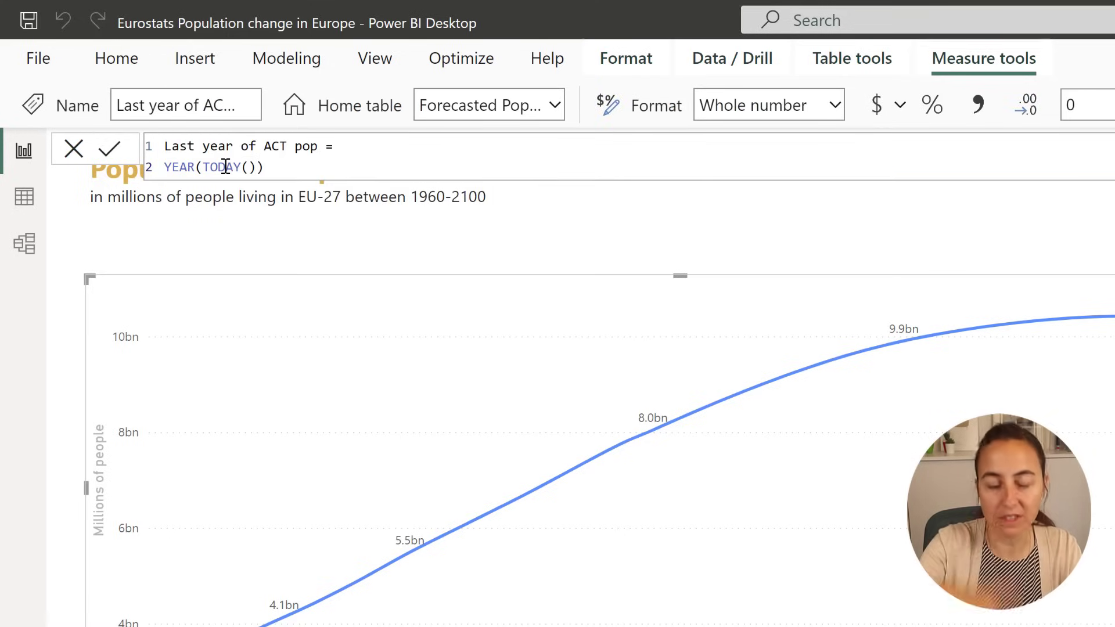
click(314, 173)
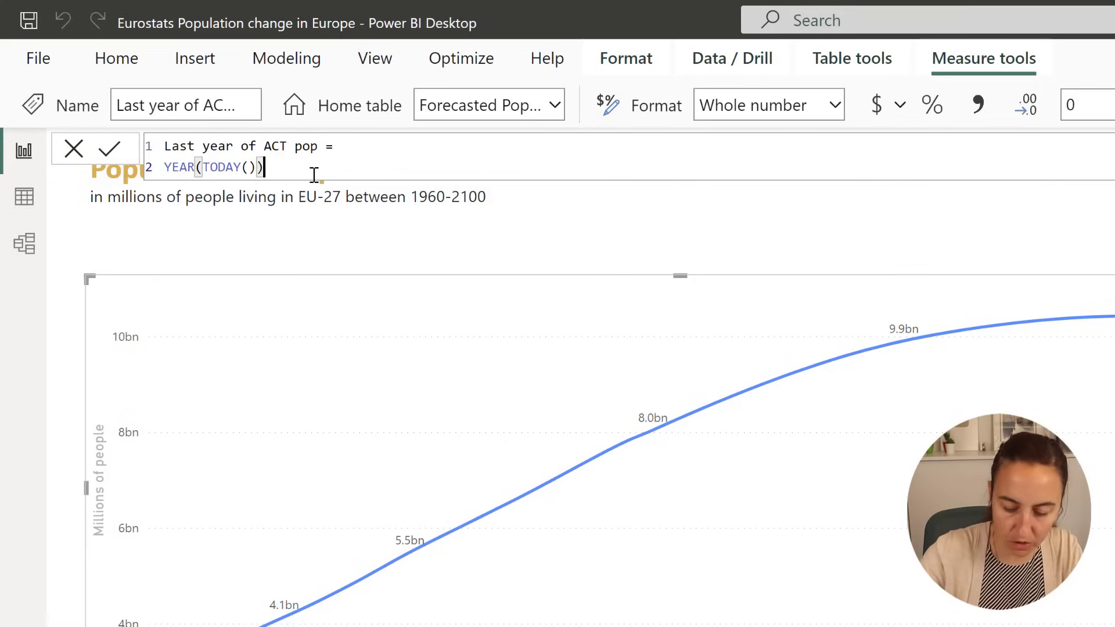
text(-1)
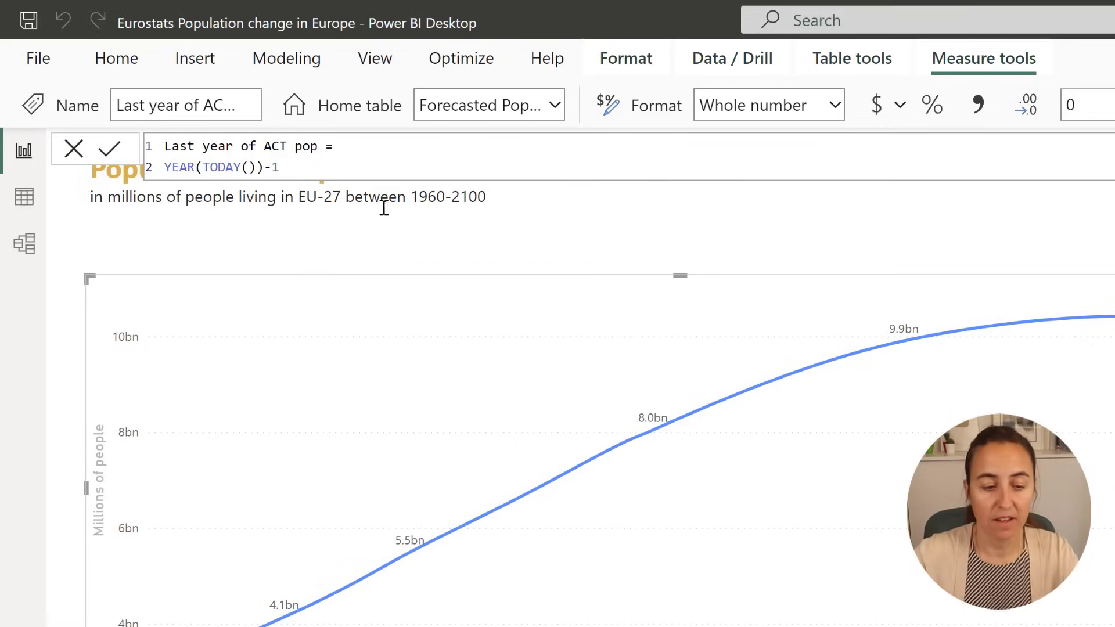
click(700, 247)
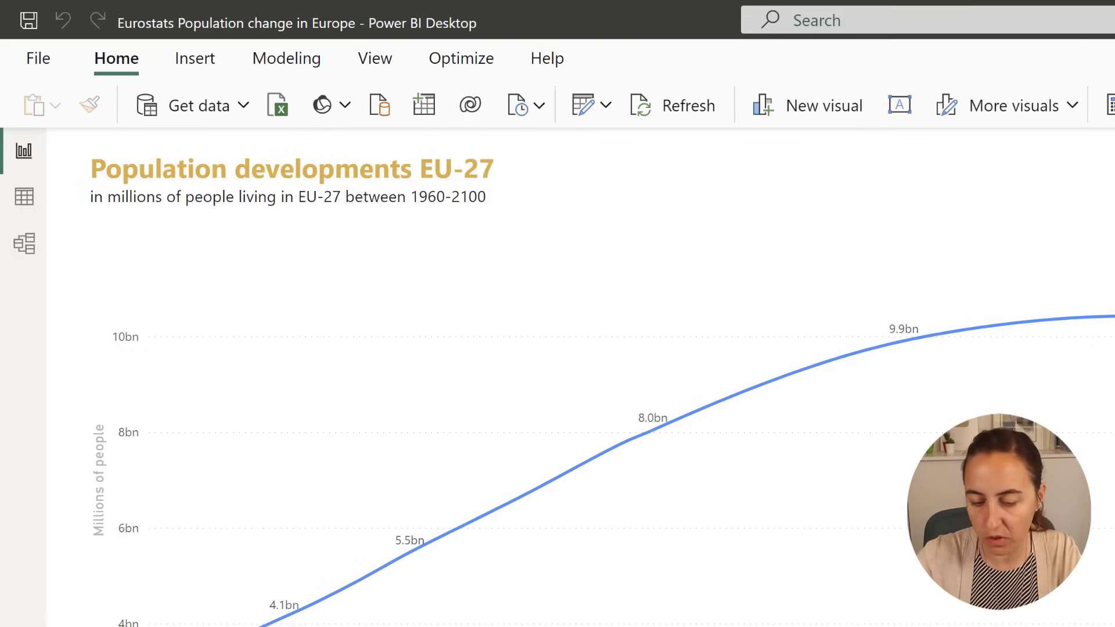
- Start a new measure 'EU-27 pop act' as CALCULATE(SUM(Population), ...)
key(alt+h)
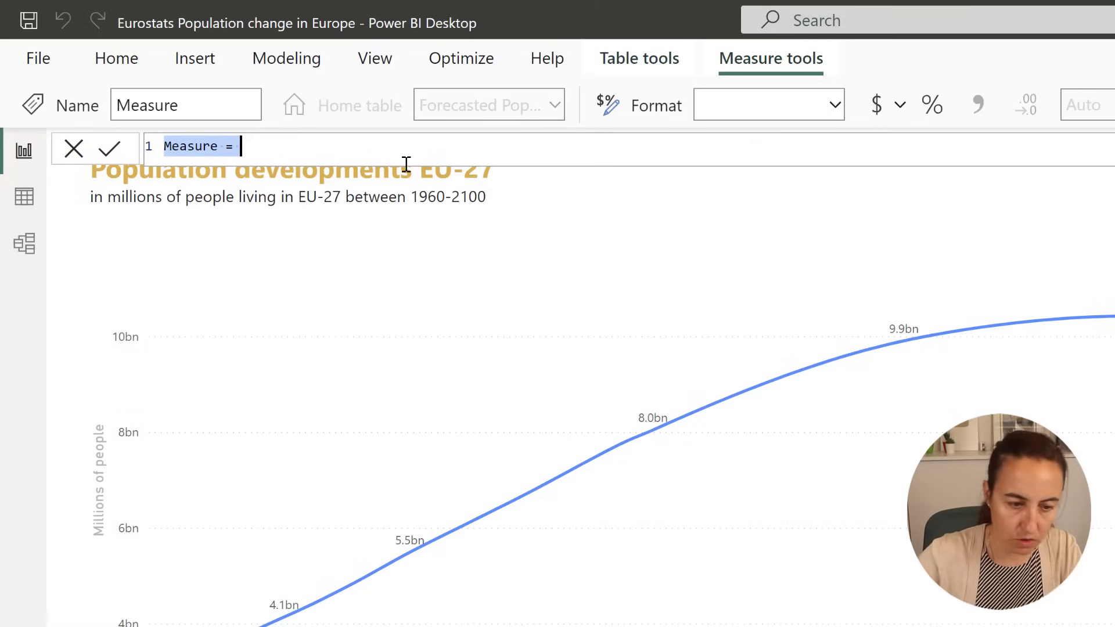
text(EU-)
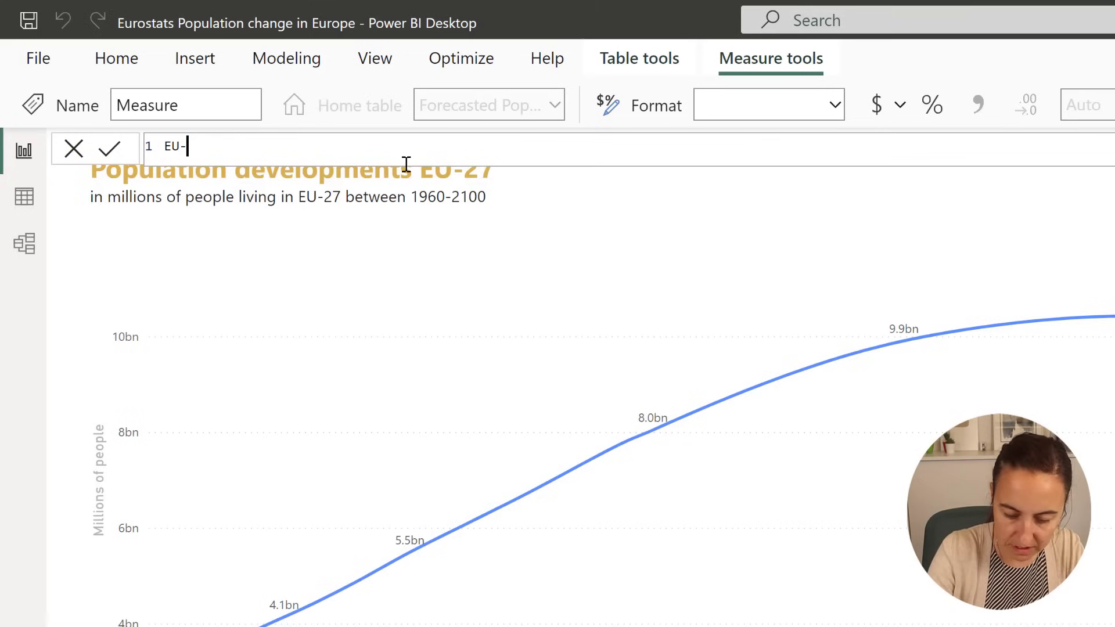
text(27 )
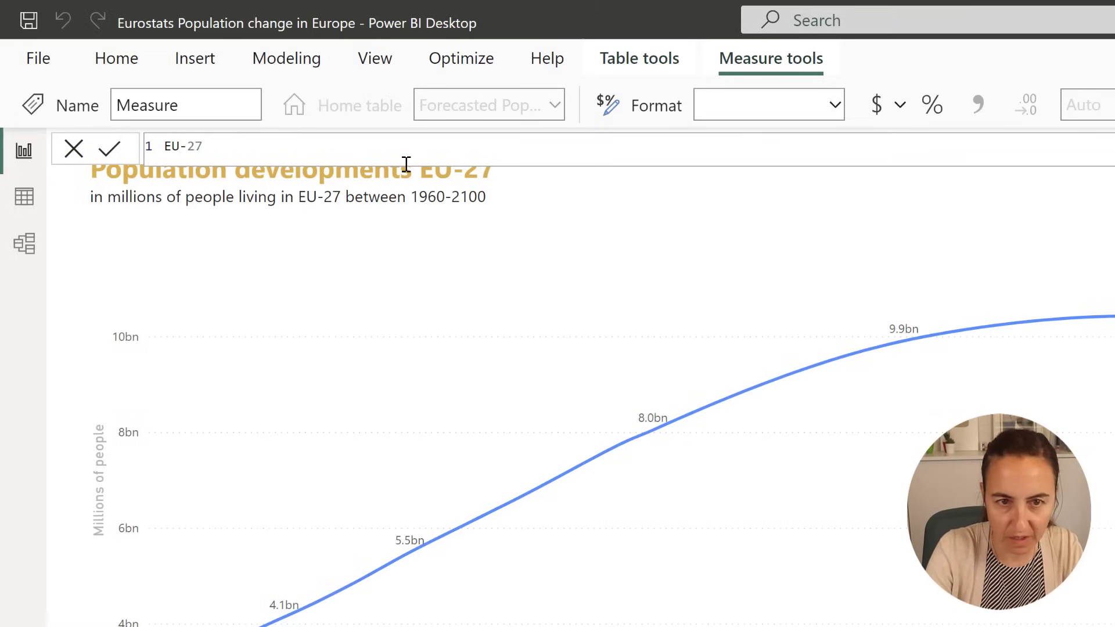
text(pop acut)
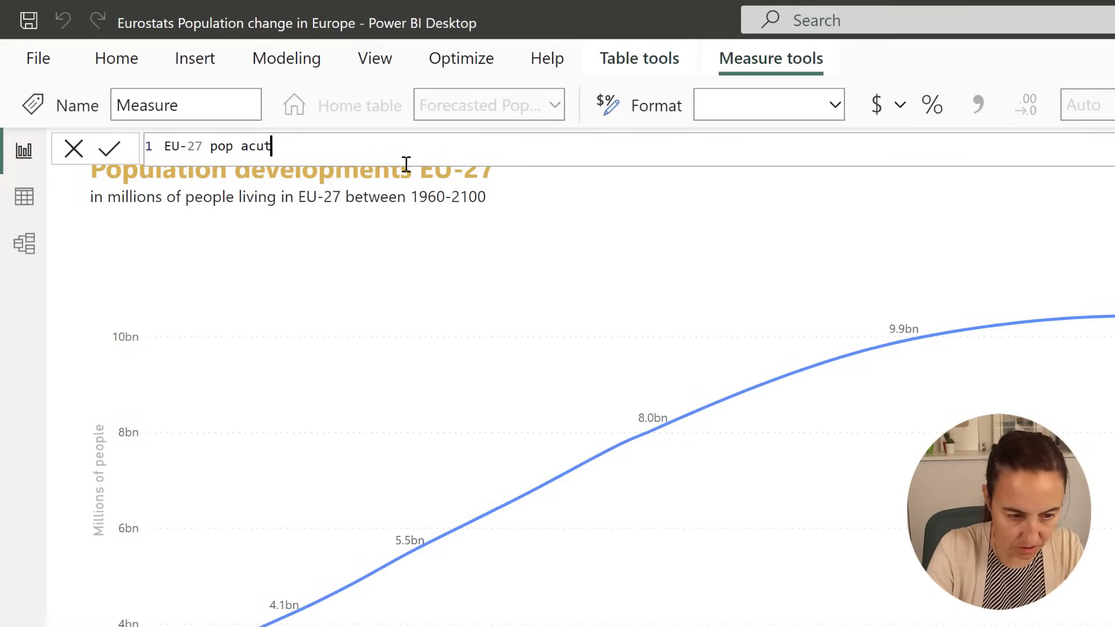
key(BackSpace)
key(BackSpace)
text(t =)
key(Return)
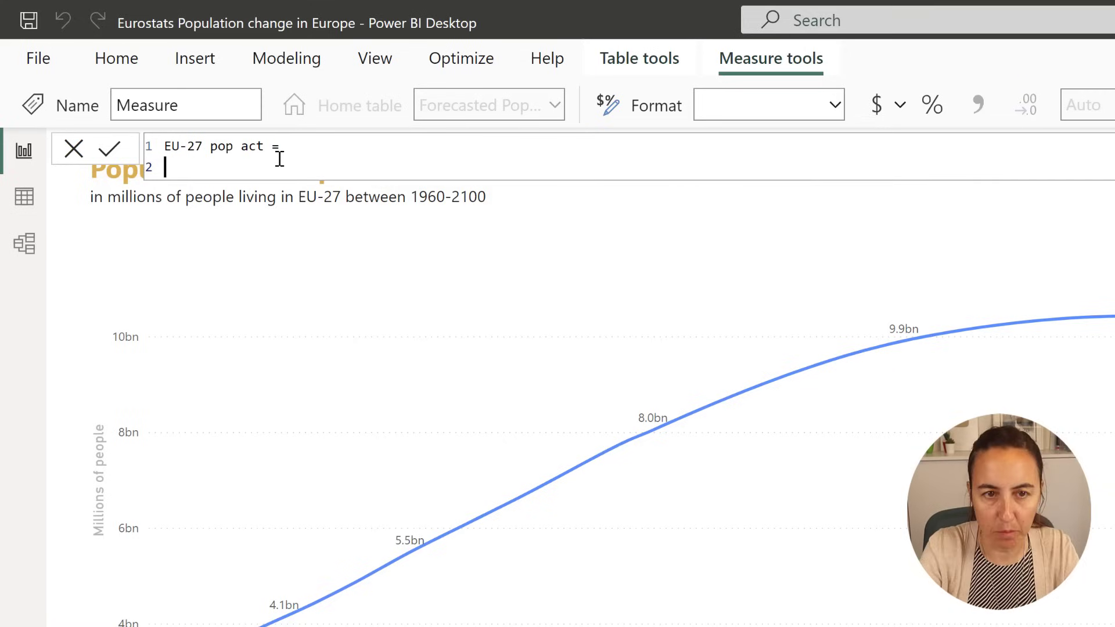
text(c)
key(Tab)
key(shift+Return)
text(s)
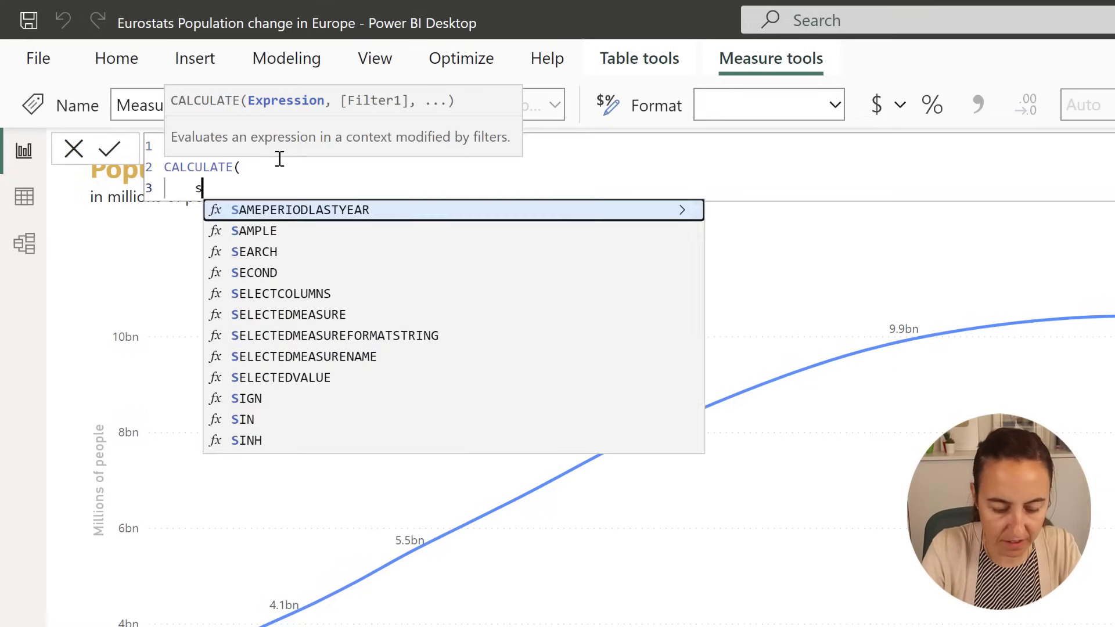
text(um)
key(Tab)
text(po)
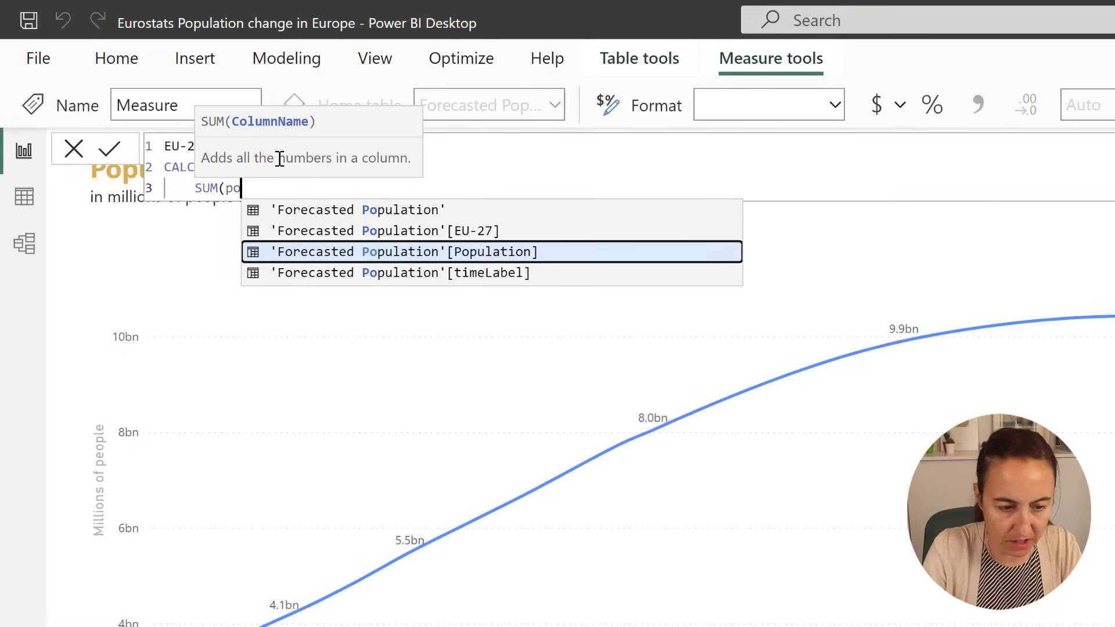
key(Down)
key(Up)
key(Tab)
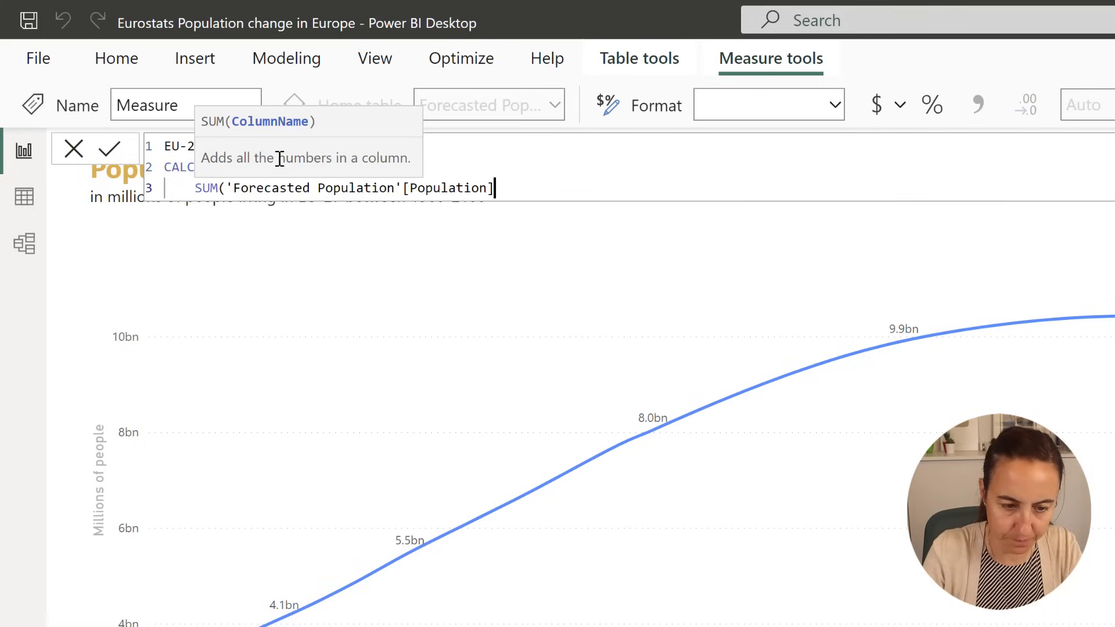
text(),)
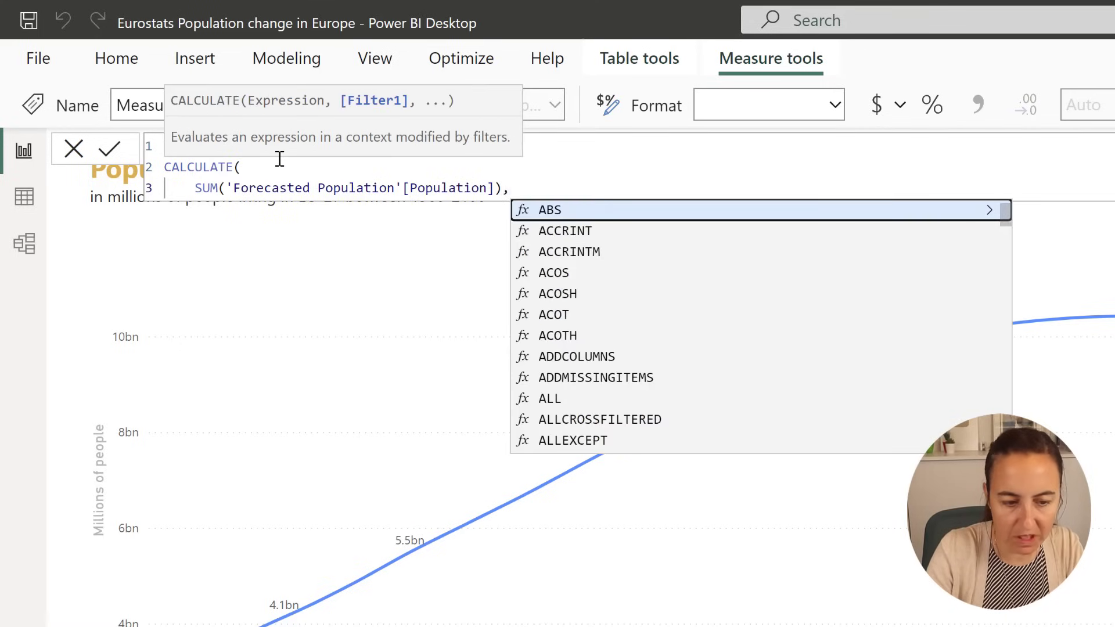
- Add the filter condition that the EU-27 column equals "EU-27"
key(shift+Return)
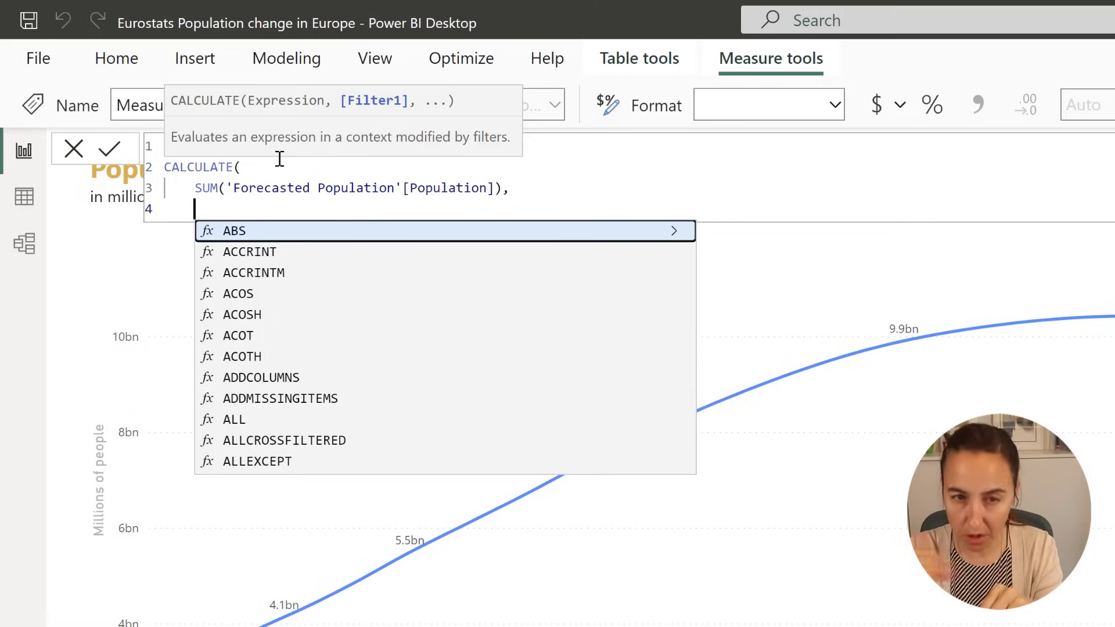
text(for)
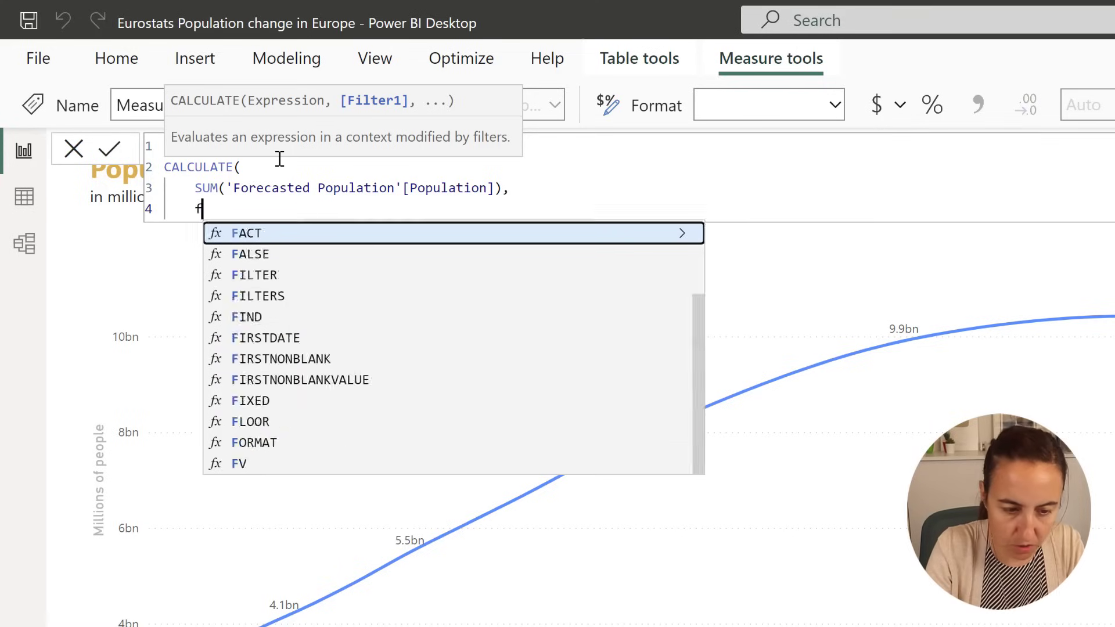
key(Down)
key(Down)
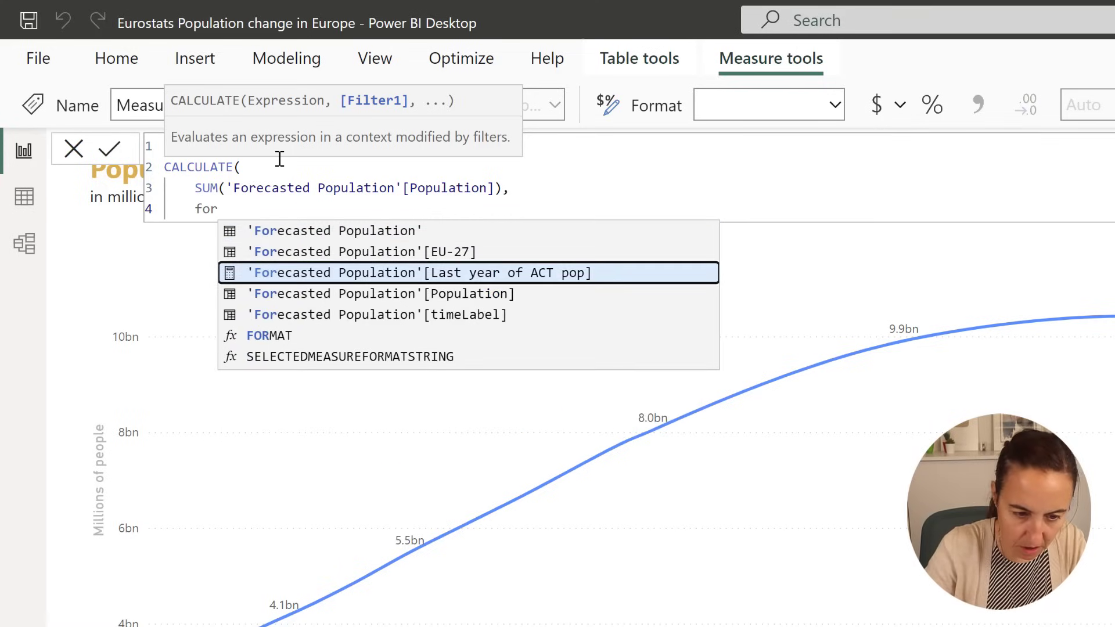
key(Up)
key(Tab)
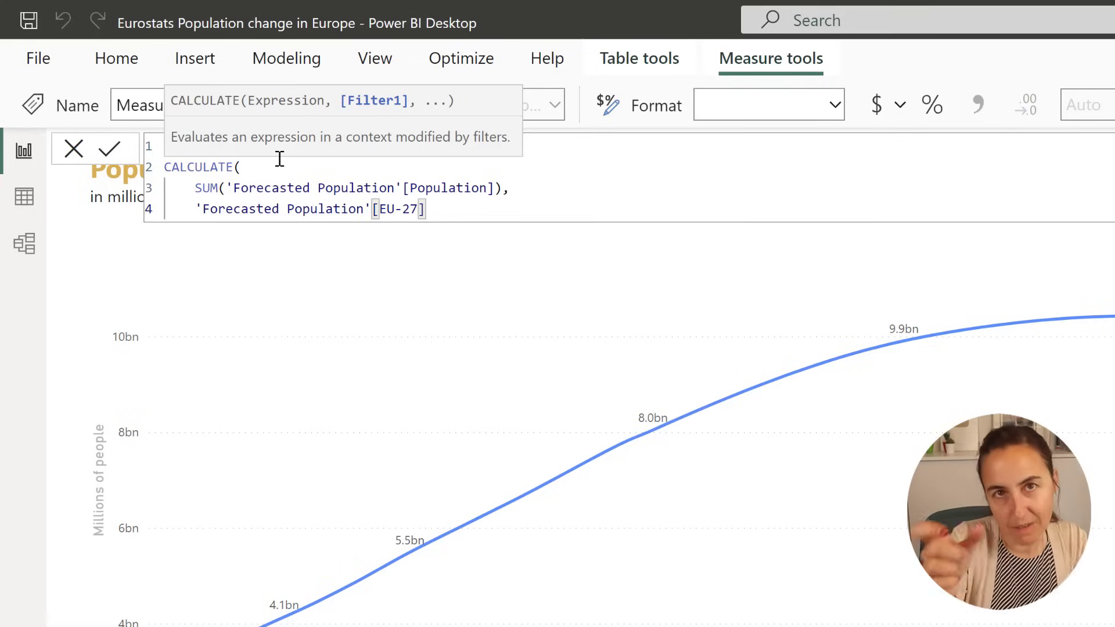
text(=)
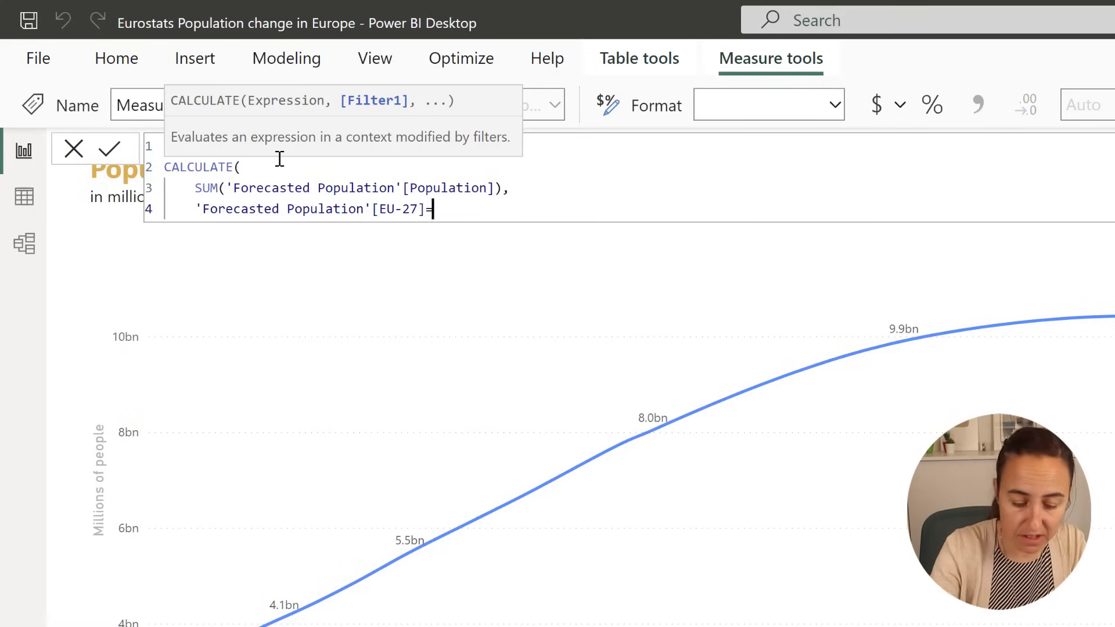
text("EU)
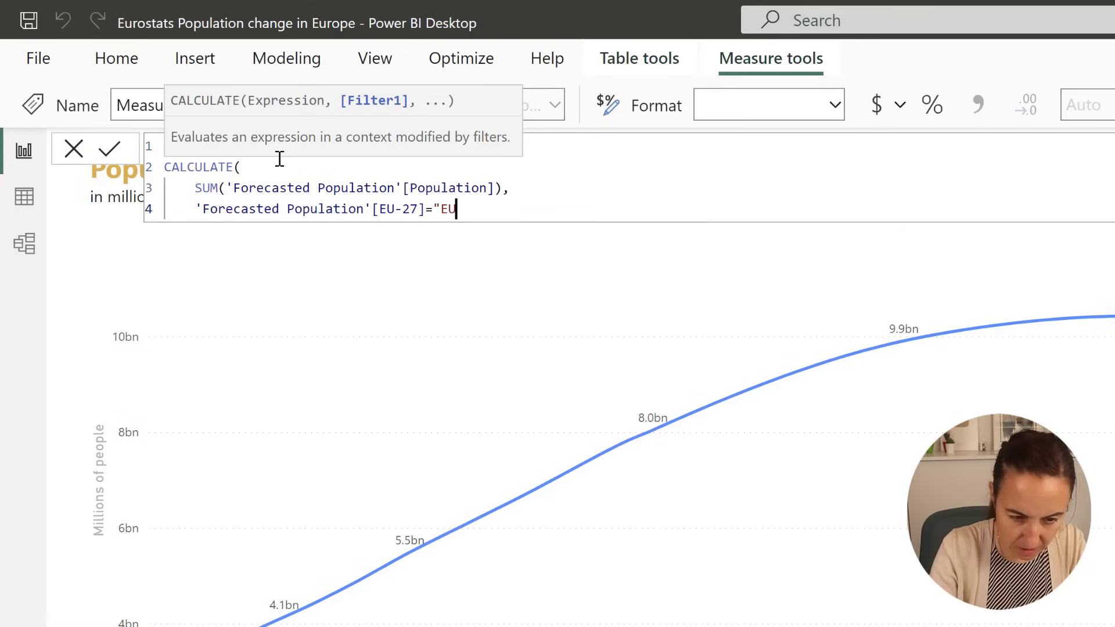
text(-27")
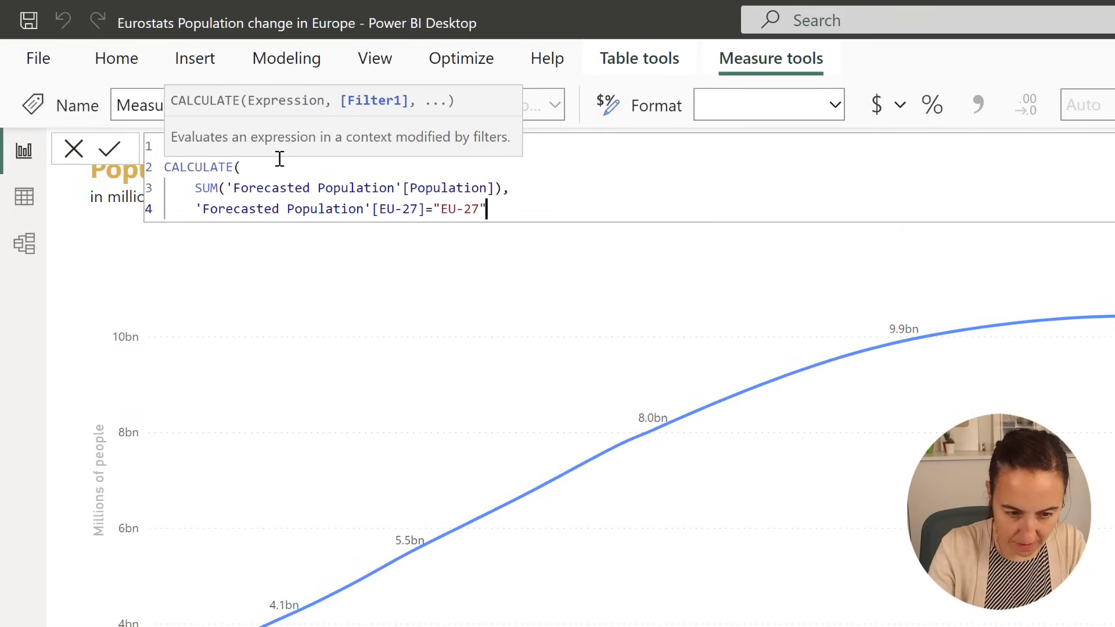
text(,)
key(Return)
- Add FILTER(Forecasted Population, timeLabel <= [Last year of ACT pop]) and commit the measure
text(fit)
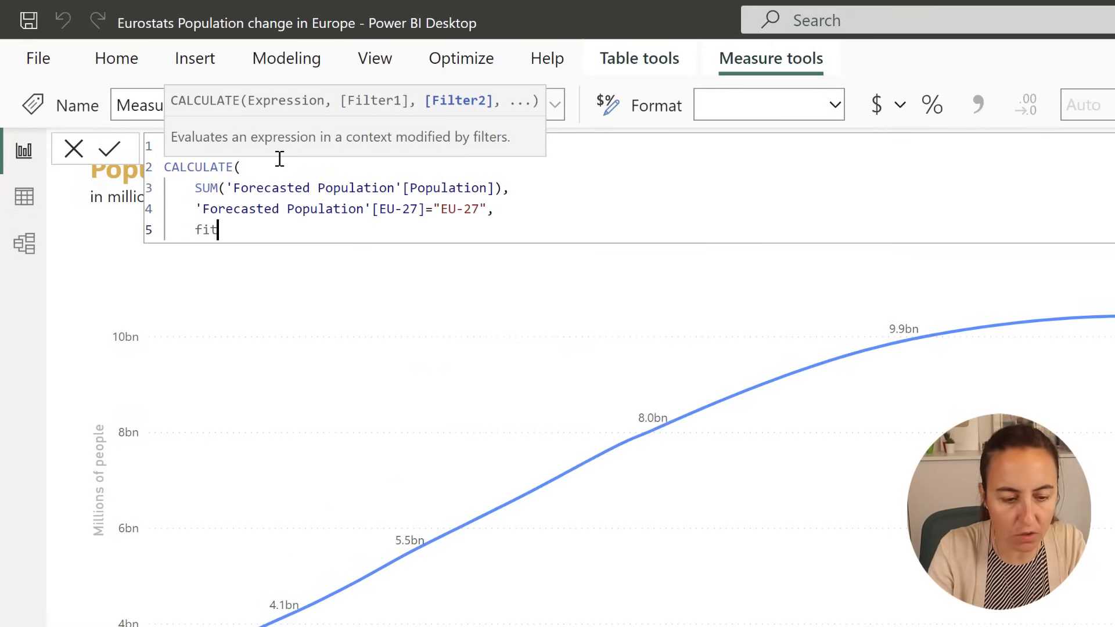
key(BackSpace)
key(Tab)
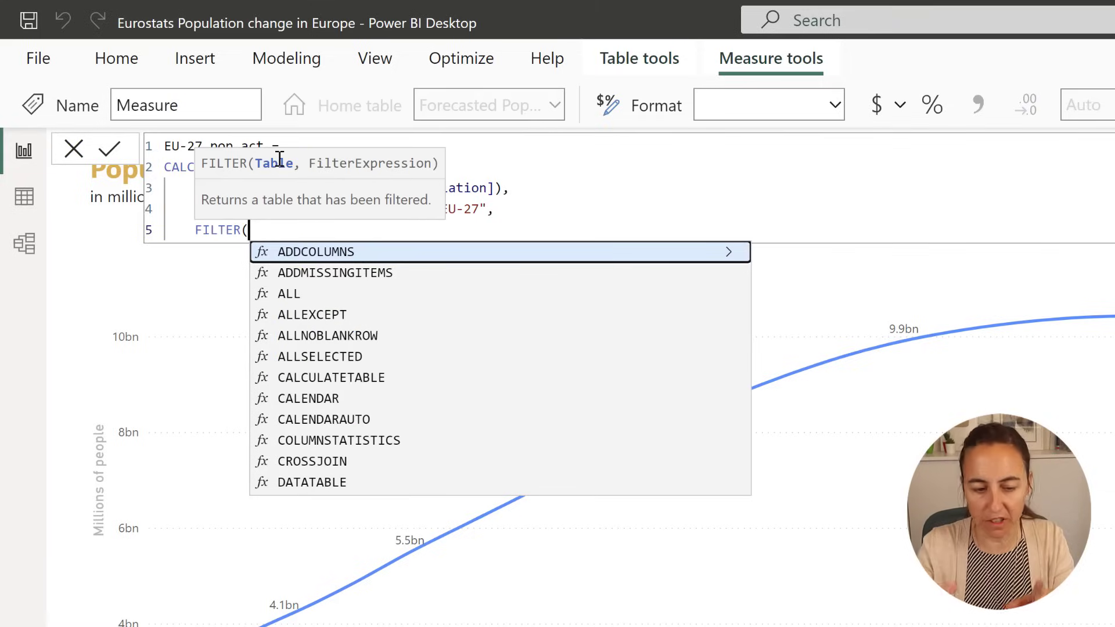
text(for)
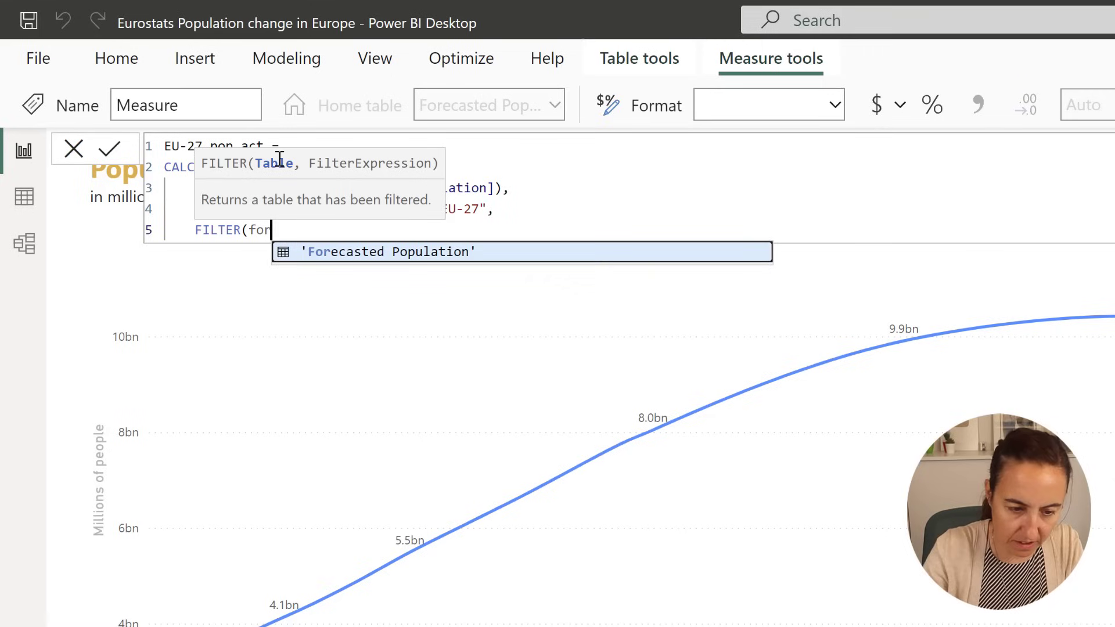
key(Tab)
text(, )
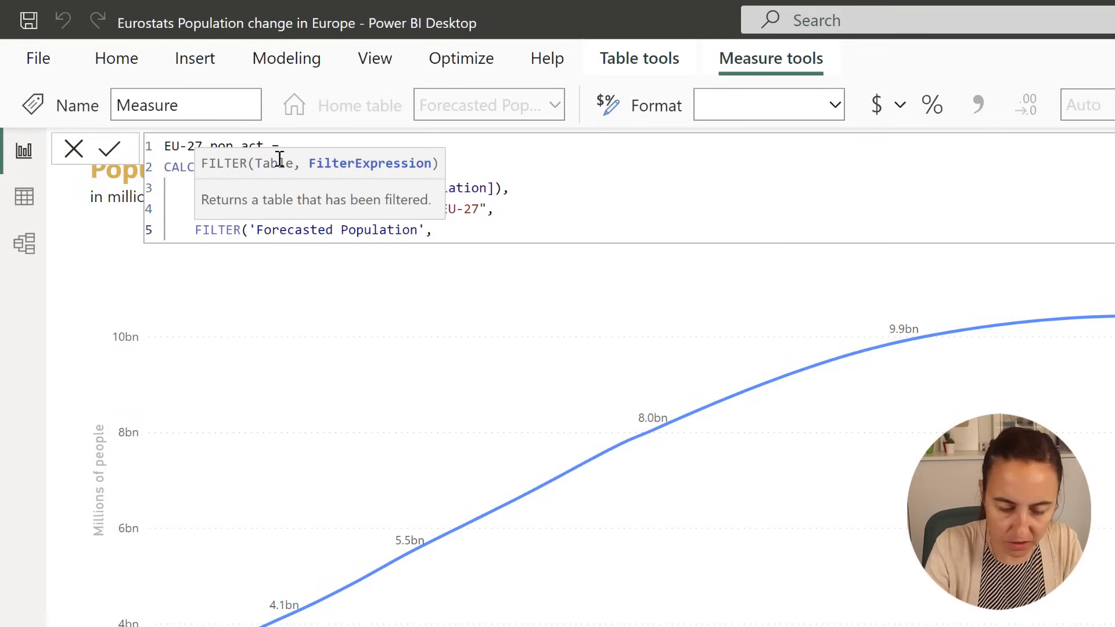
text(time)
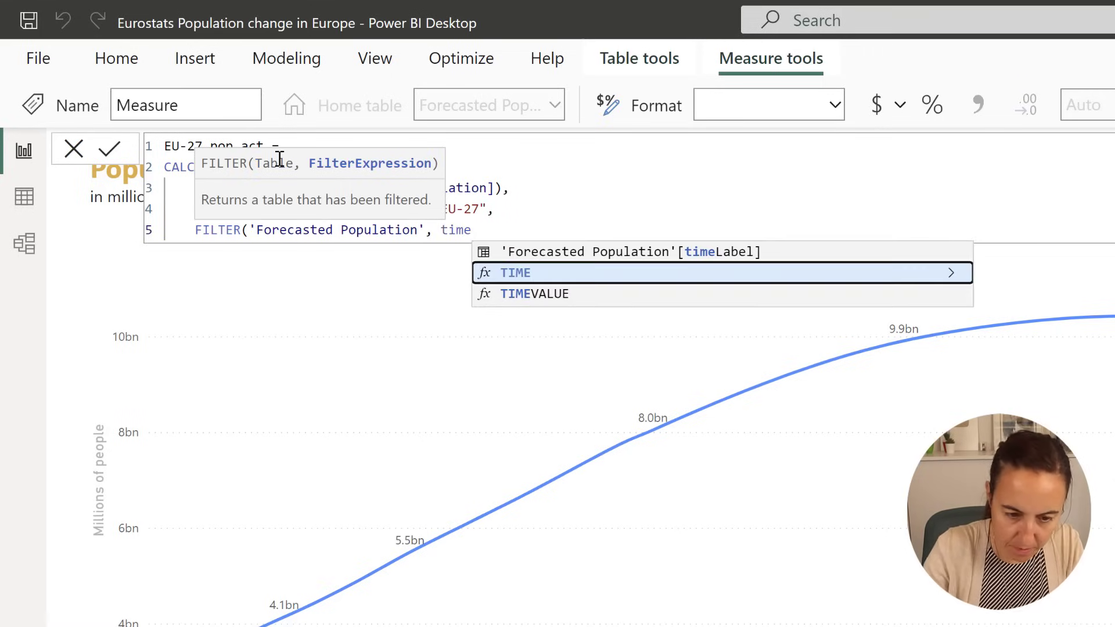
key(Up)
key(Tab)
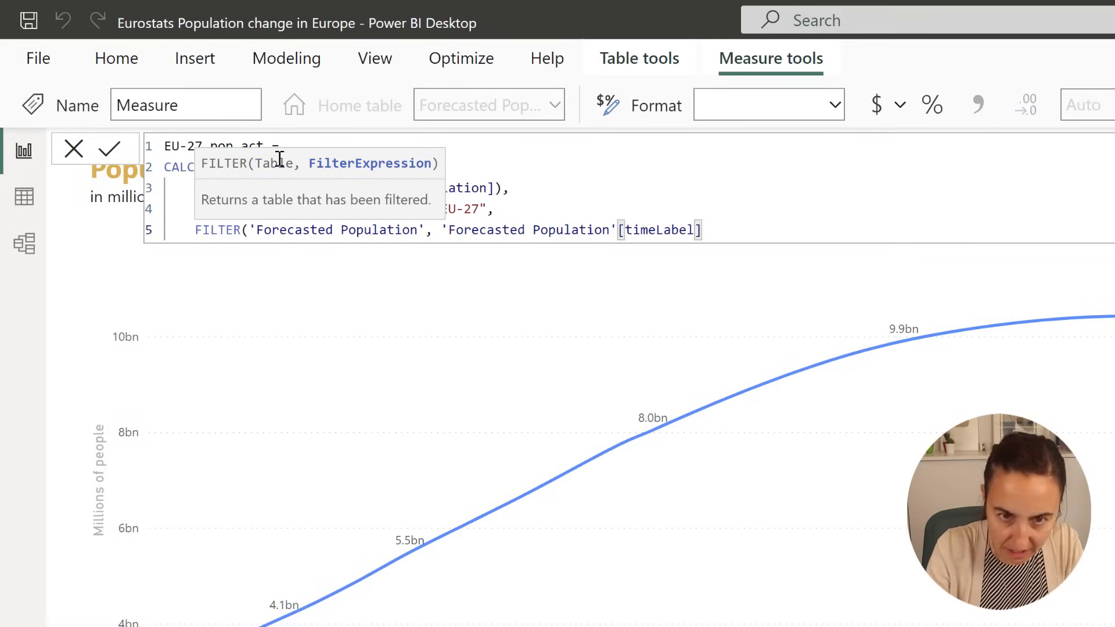
text(<=)
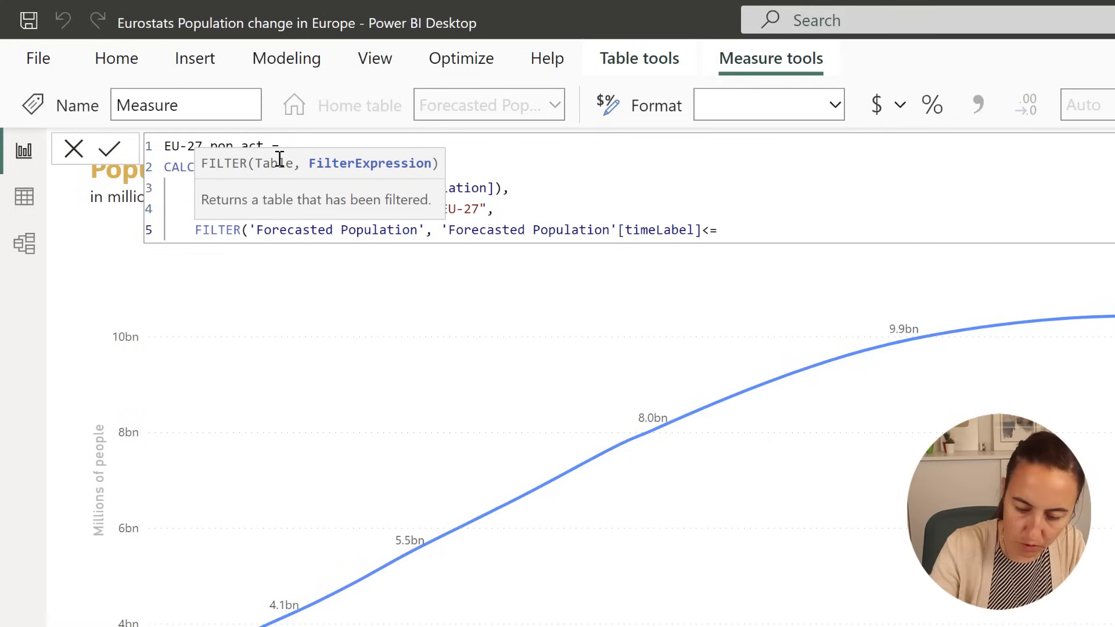
text([L)
key(Tab)
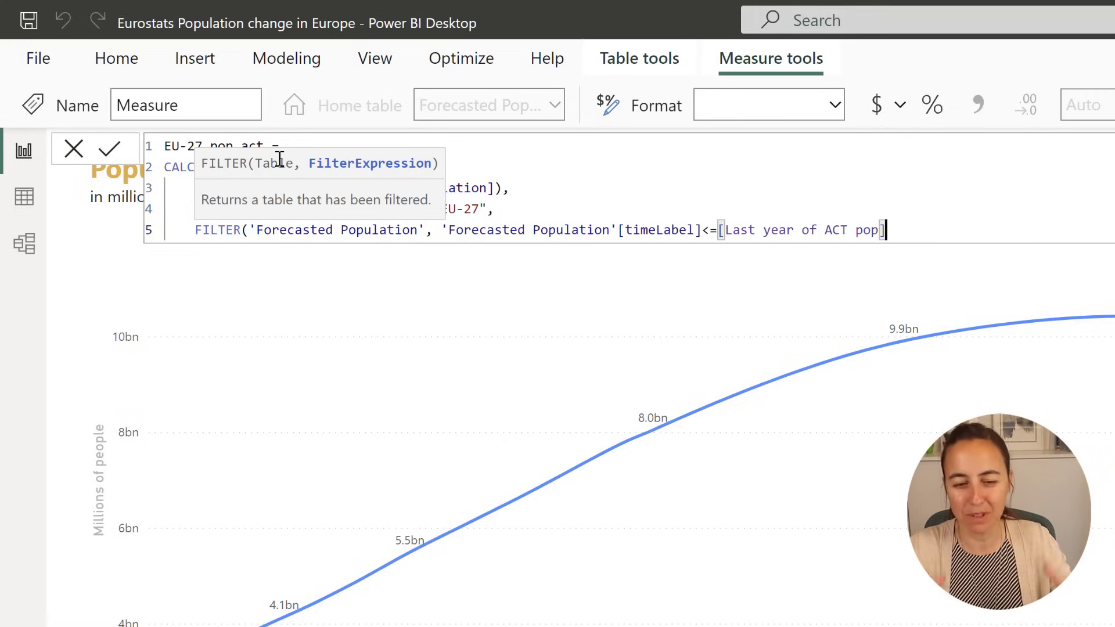
text())
key(Return)
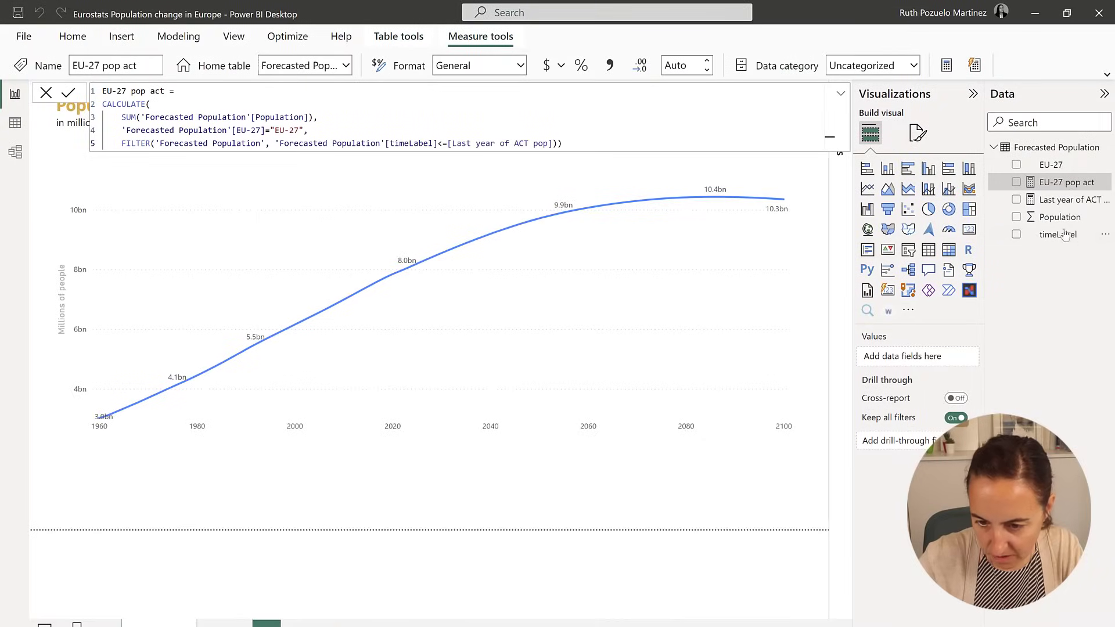
- Plot EU-27 pop act on the line chart in place of Population
drag(1066, 182, 694, 361)
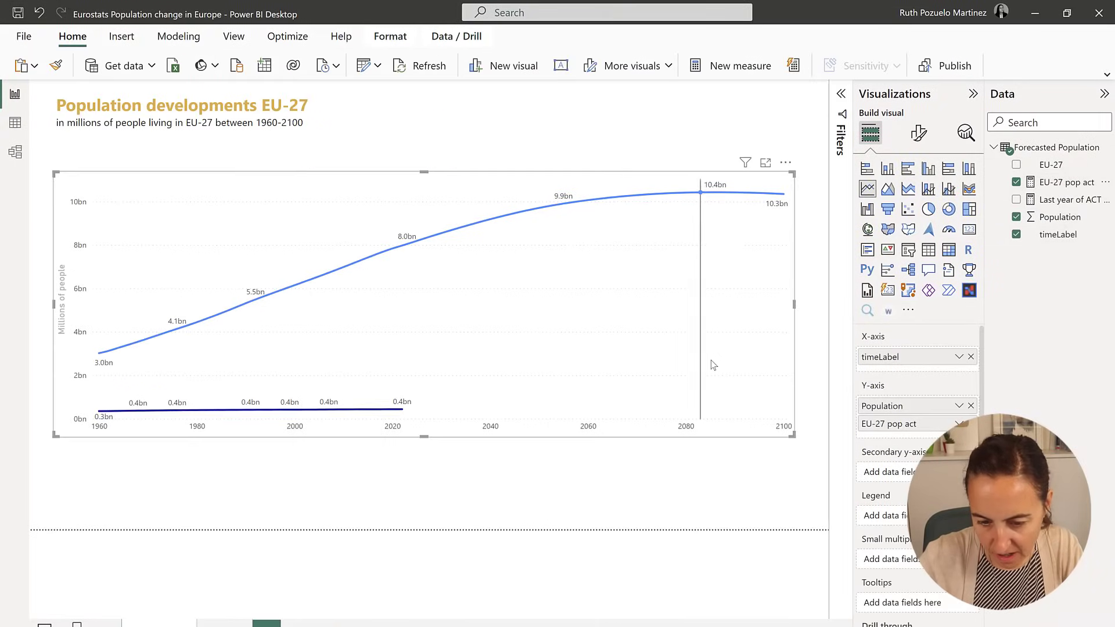
click(970, 406)
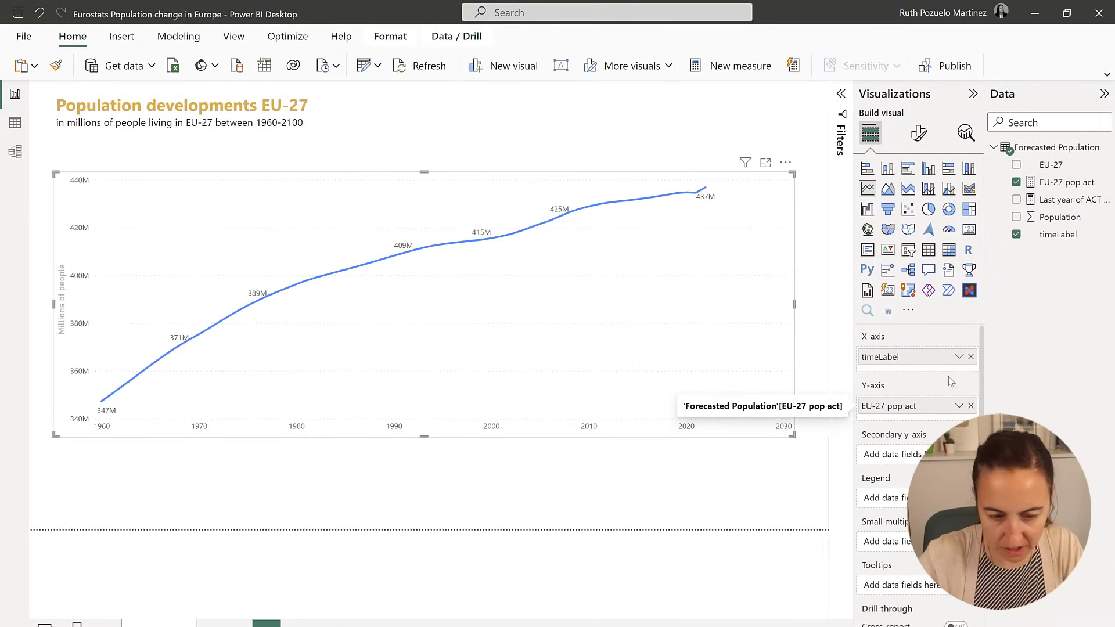
mouse_move(106, 403)
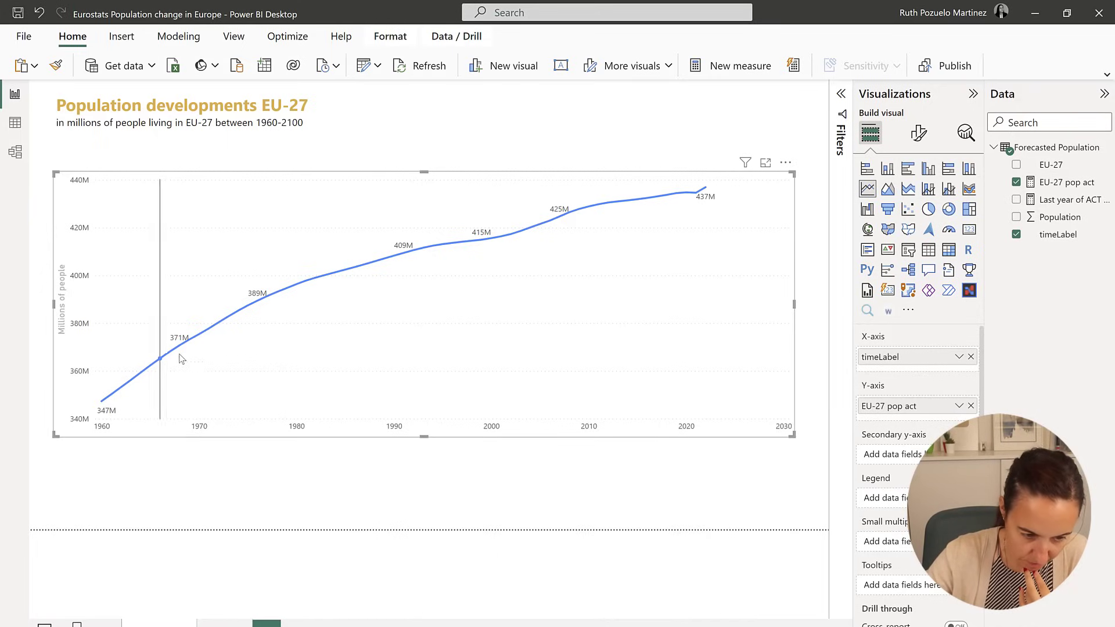
mouse_move(737, 209)
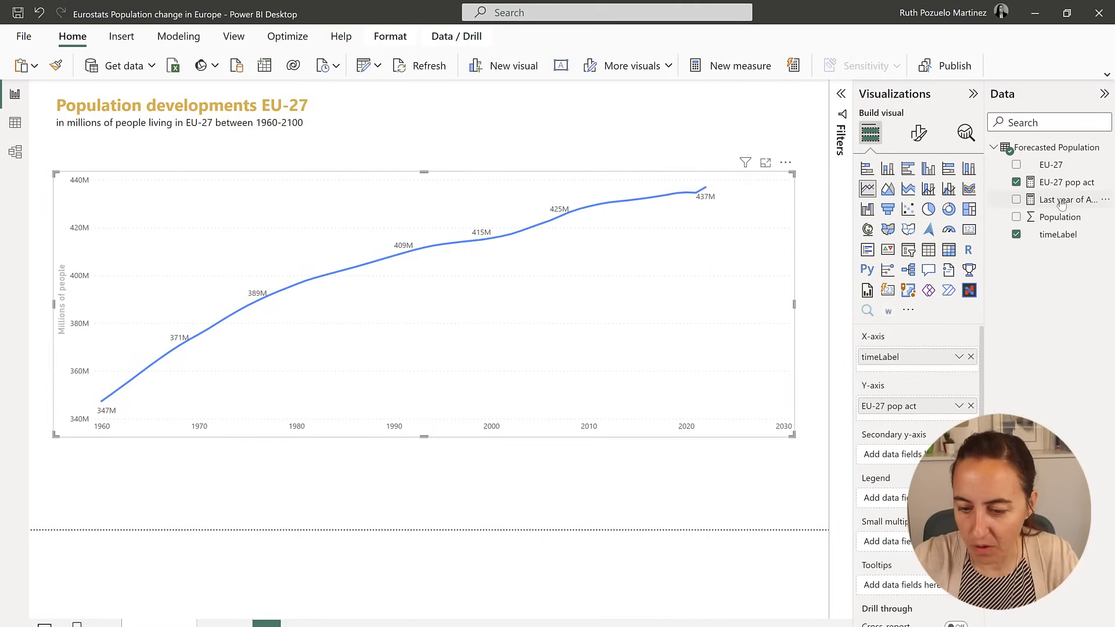
- Rename the measure to 'EU-27 pop ACT' and copy its formula
click(1066, 183)
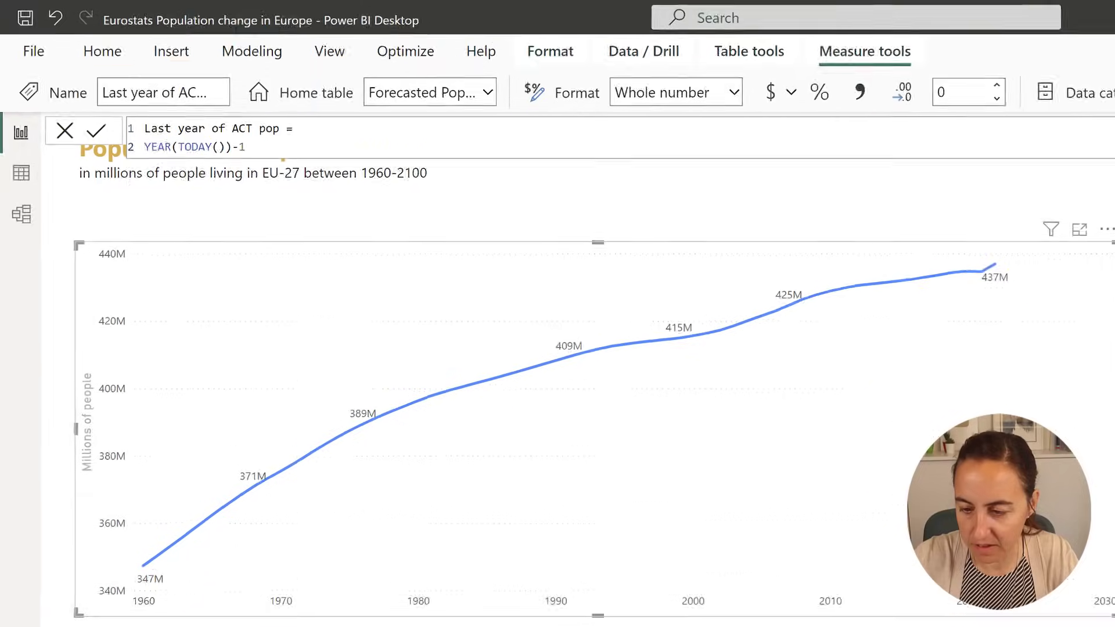
double_click(253, 143)
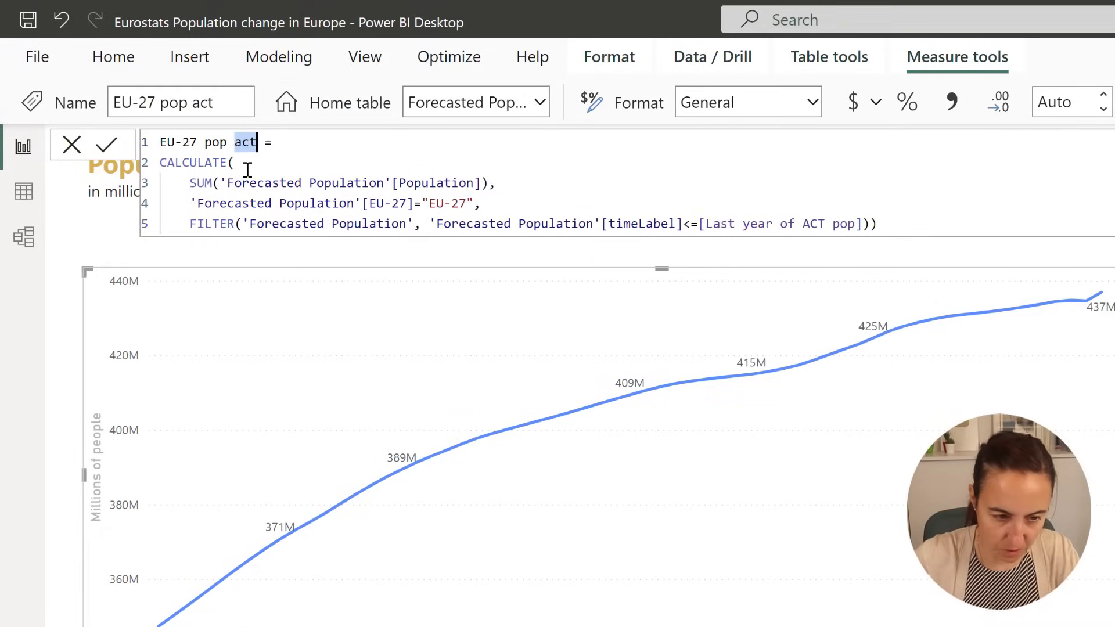
text(ACT)
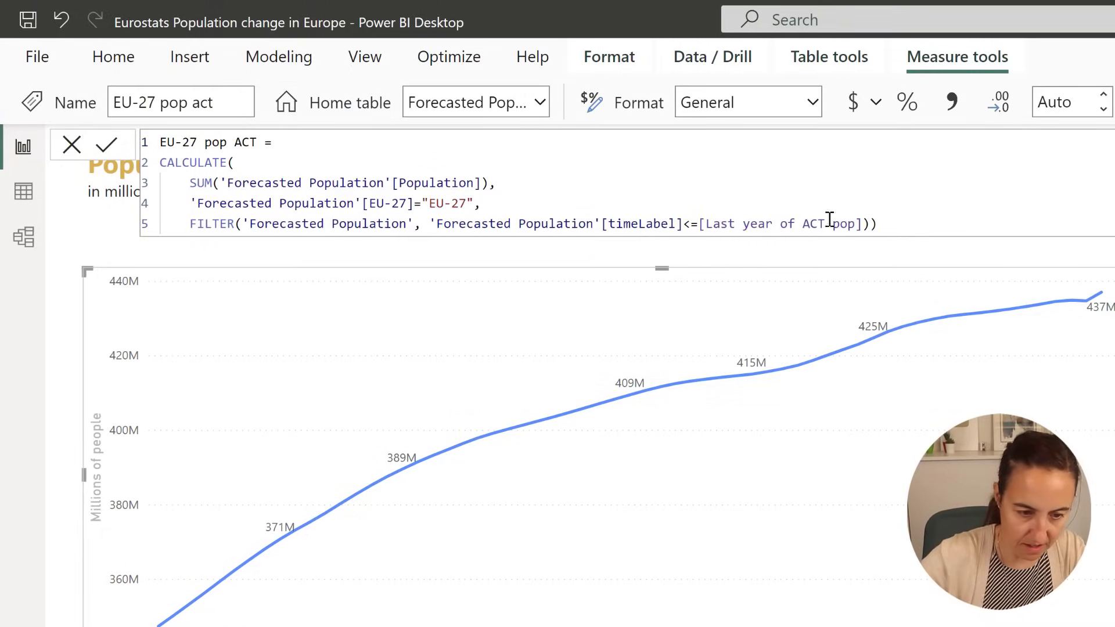
drag(944, 229, 3, 116)
key(ctrl+c)
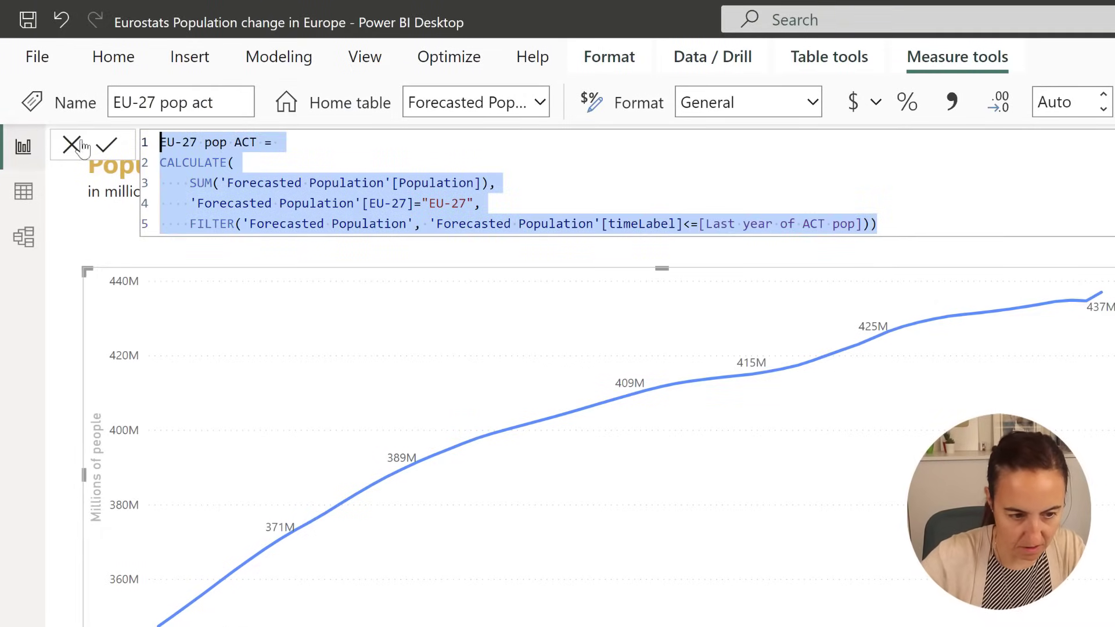
click(110, 150)
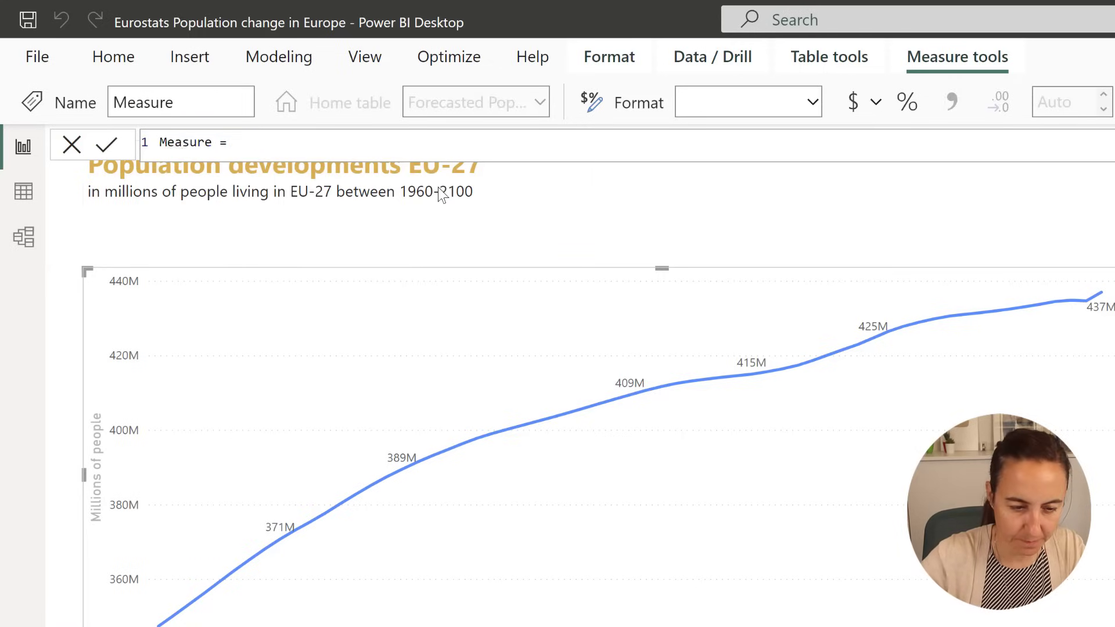
- Create measure 'EU-27 pop FCT' from the copied formula, using timeLabel > Last year of ACT pop
key(ctrl+a)
key(ctrl+v)
click(243, 147)
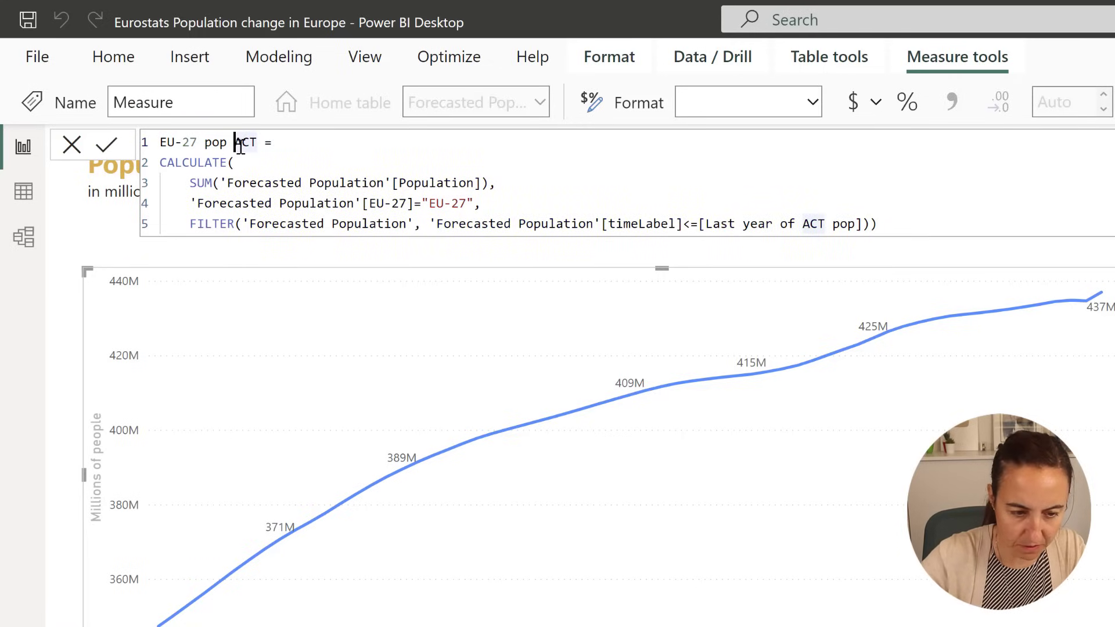
text(FCT)
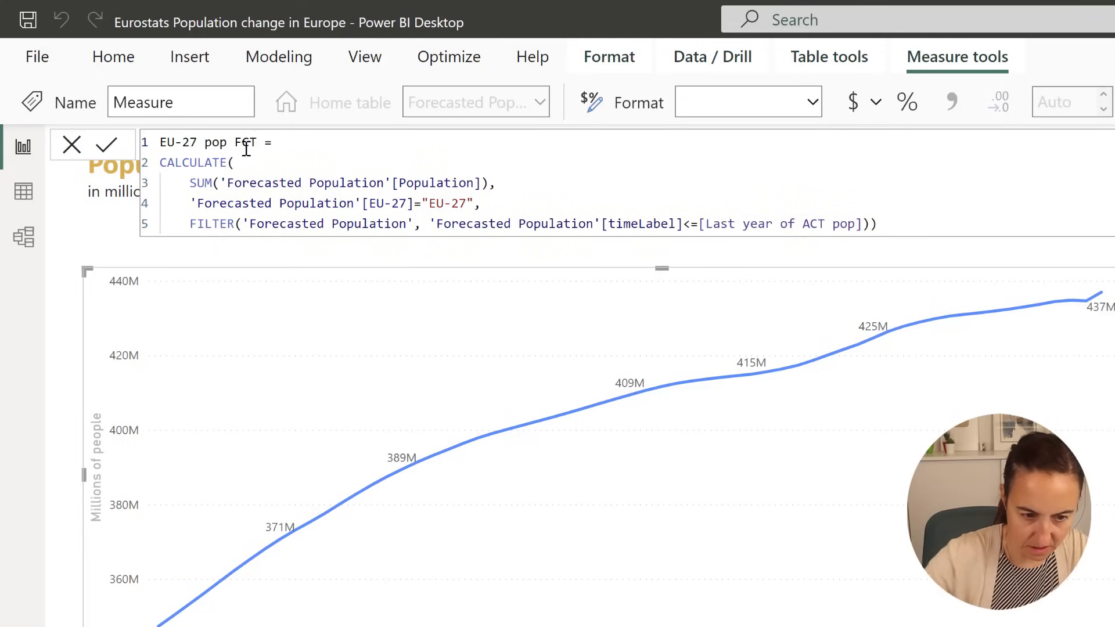
click(607, 199)
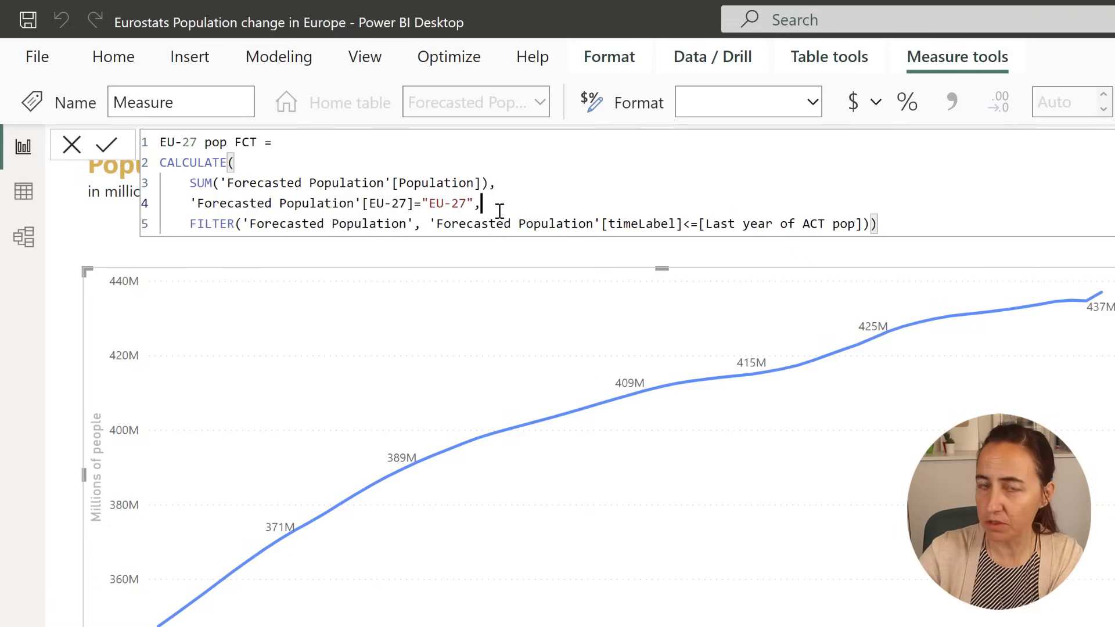
click(691, 224)
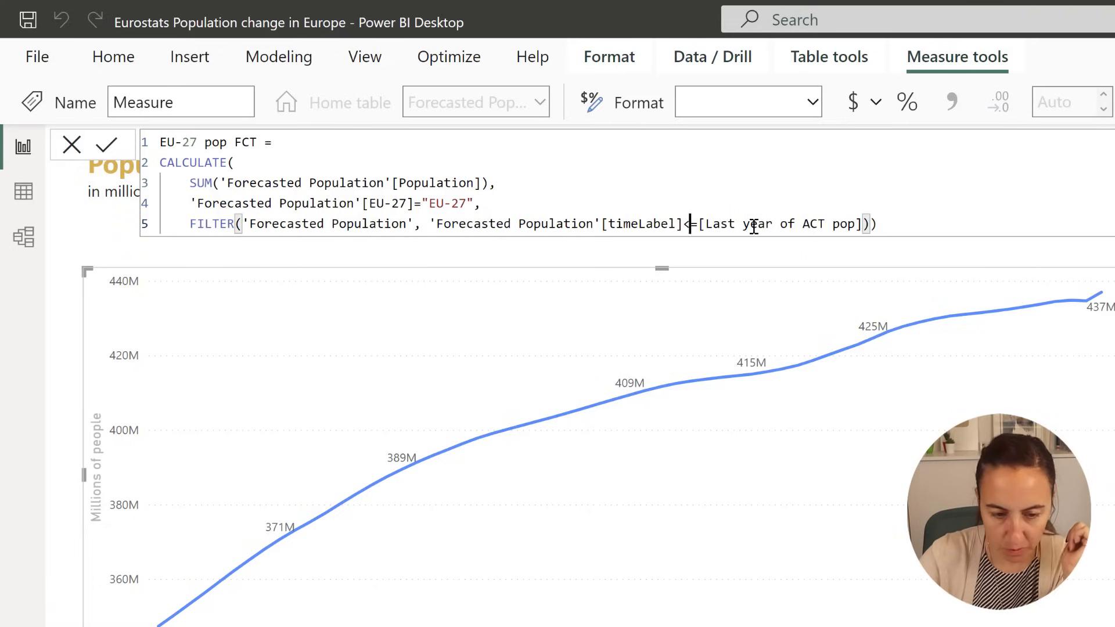
key(BackSpace)
text(>)
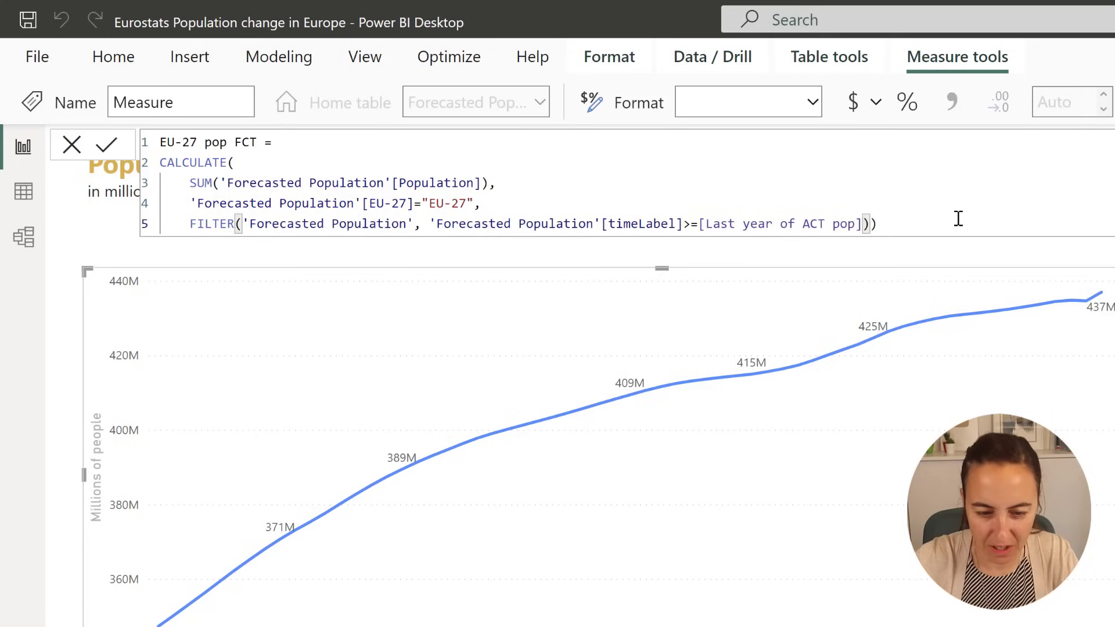
click(976, 214)
key(Return)
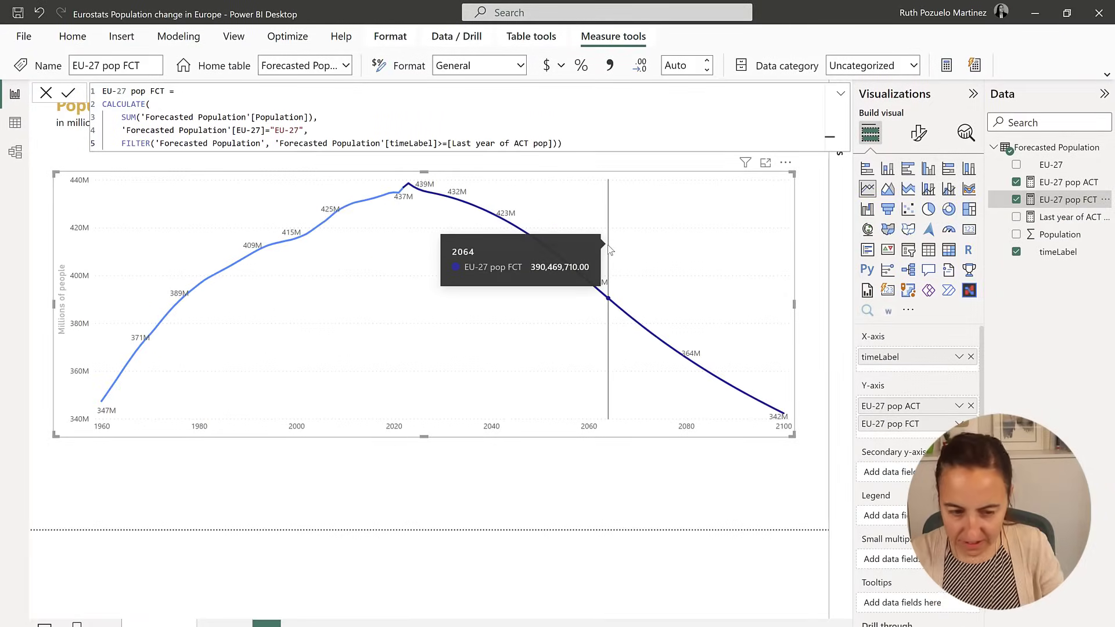
click(803, 193)
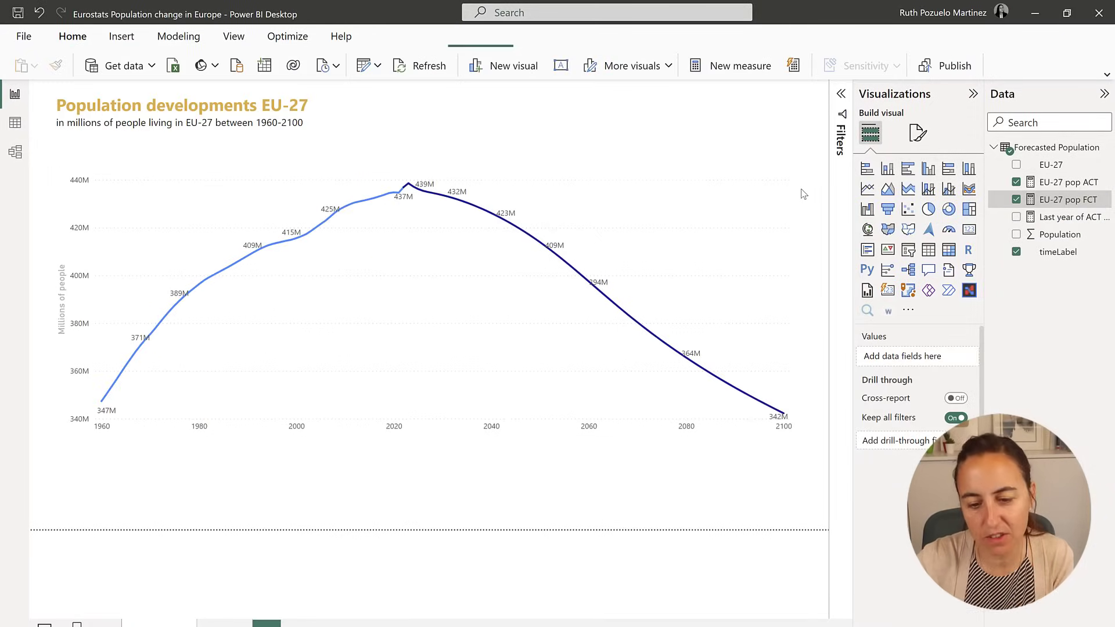
- Color the EU-27 pop ACT line Cobalt 20% darker in Format visual > Lines
click(651, 183)
click(917, 134)
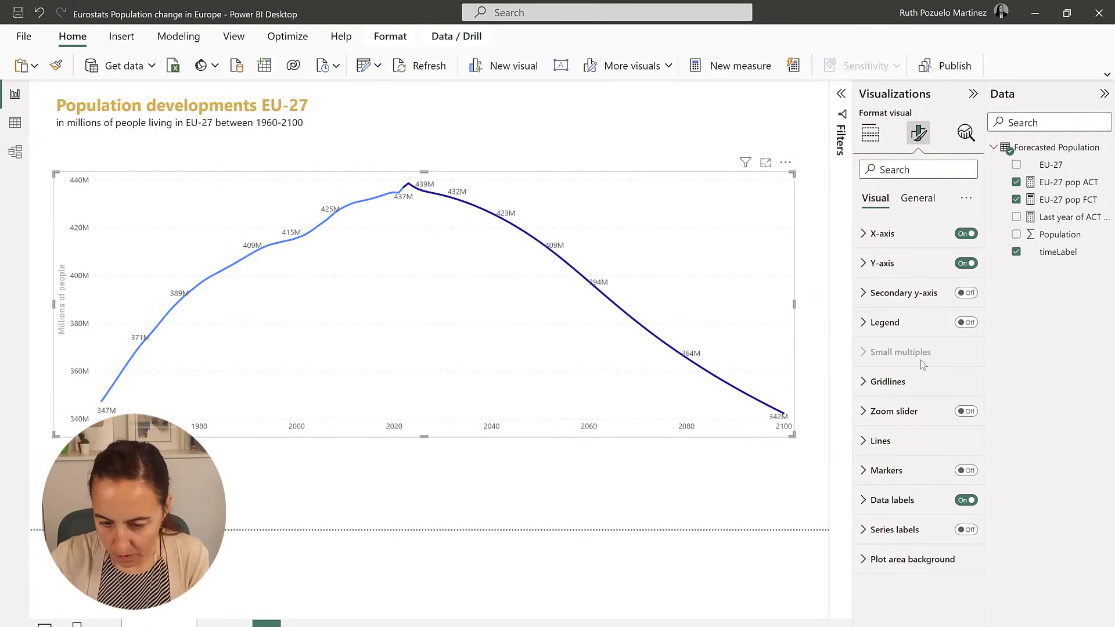
click(901, 438)
scroll(902, 436, down, 4)
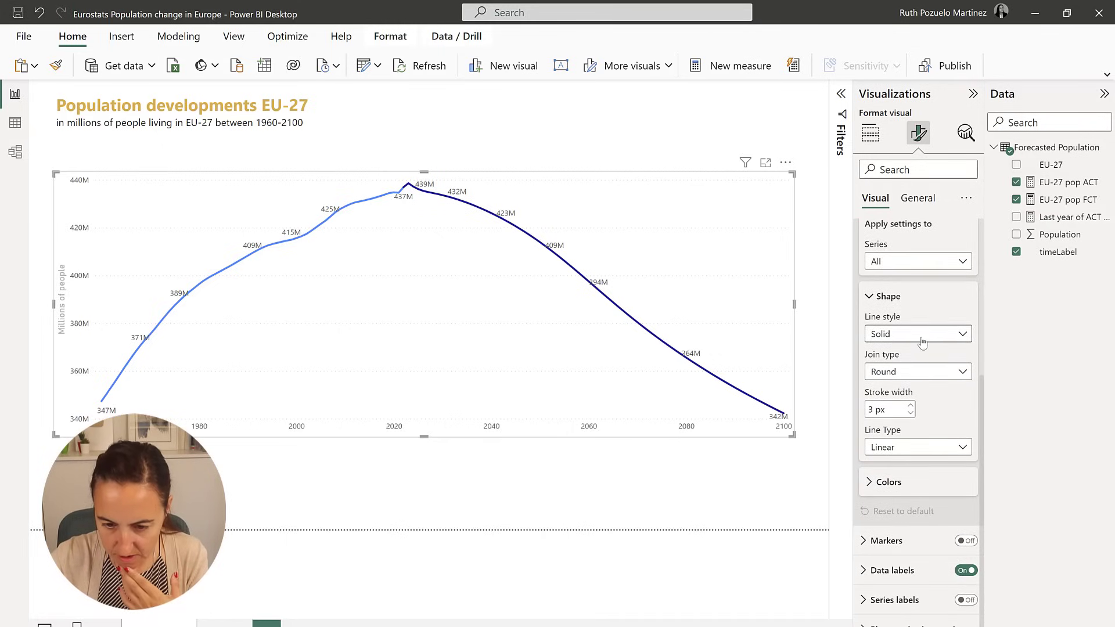
click(915, 262)
click(926, 299)
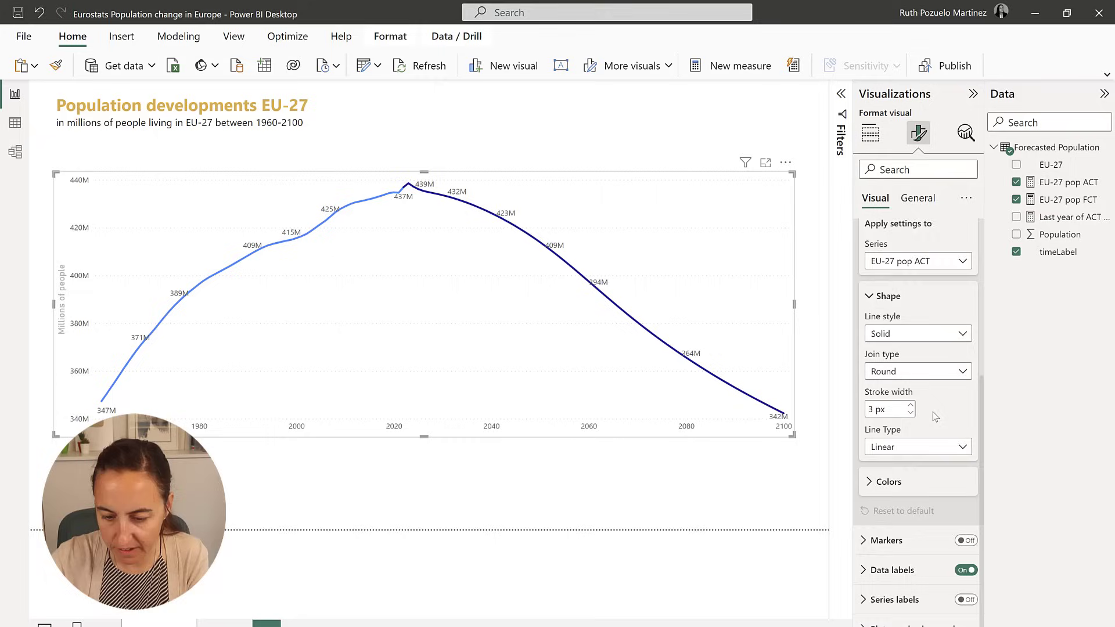
click(889, 482)
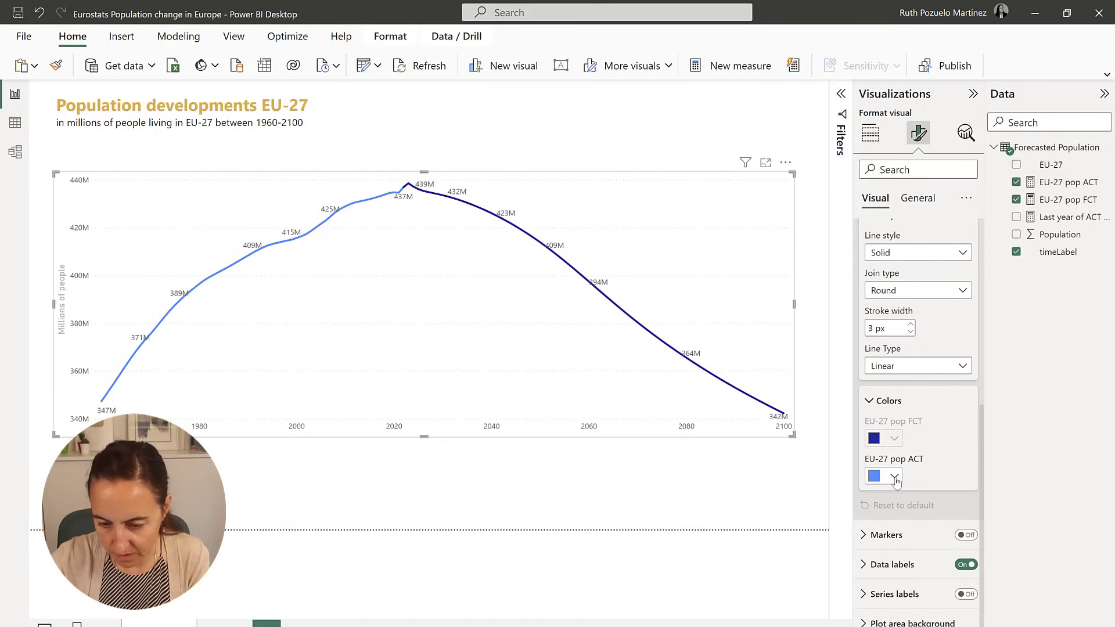
click(895, 477)
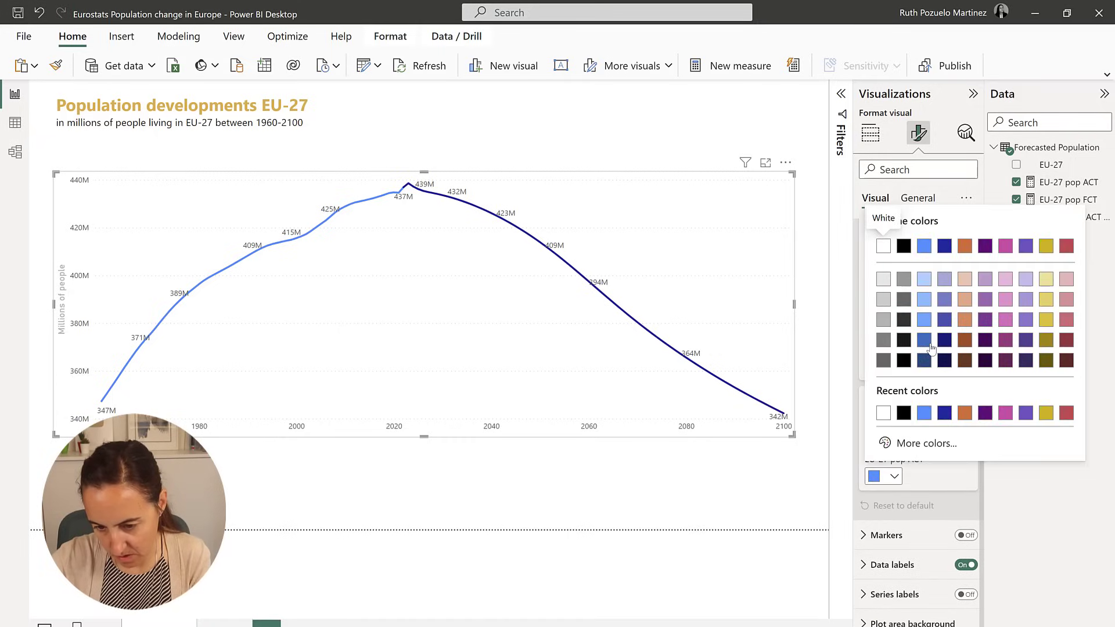
click(926, 343)
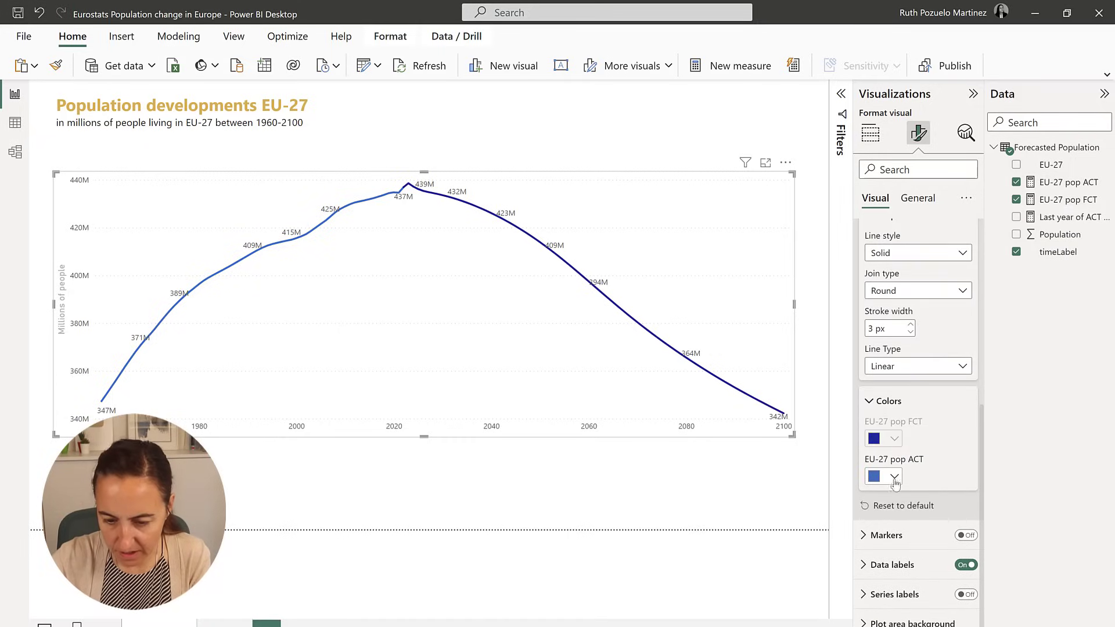
- Set the EU-27 pop FCT series line style to Dashed
scroll(925, 396, up, 2)
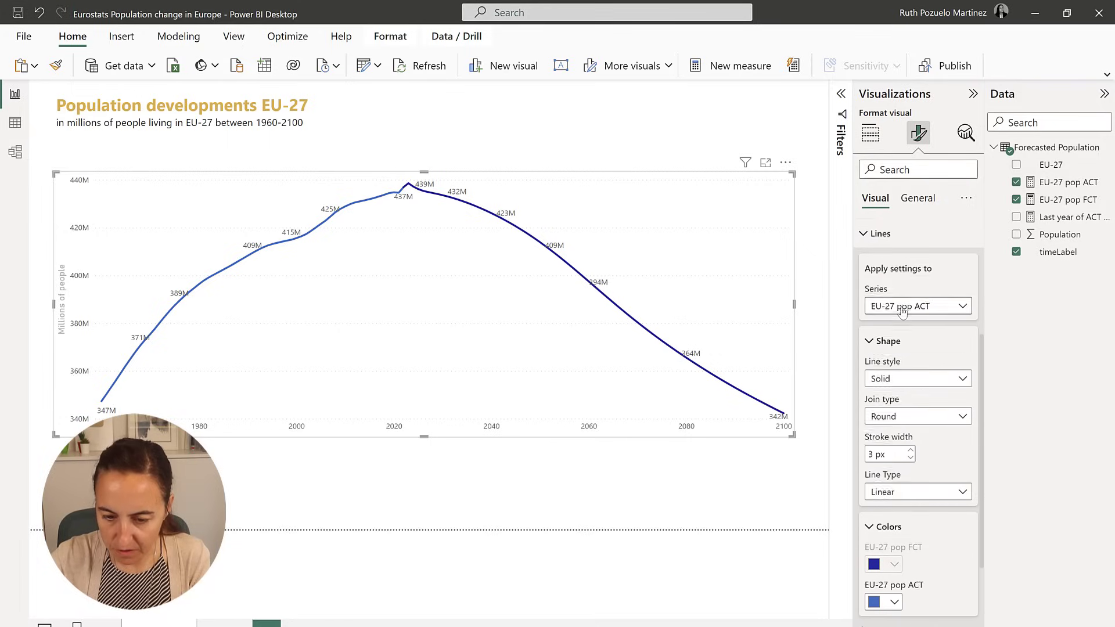
click(917, 306)
click(918, 357)
scroll(915, 362, down, 3)
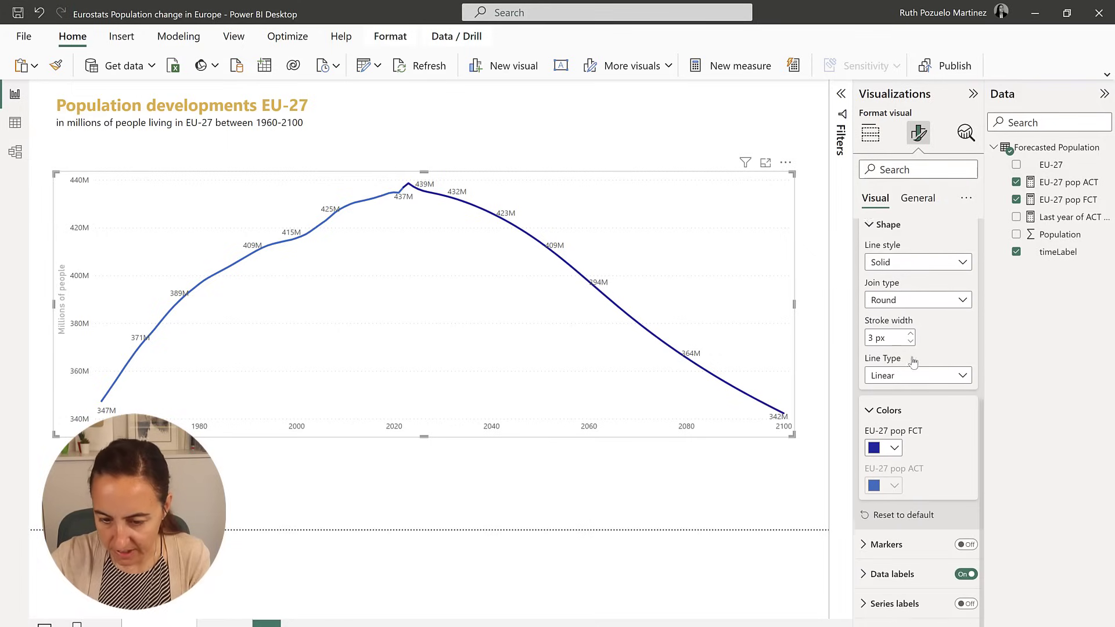
click(909, 252)
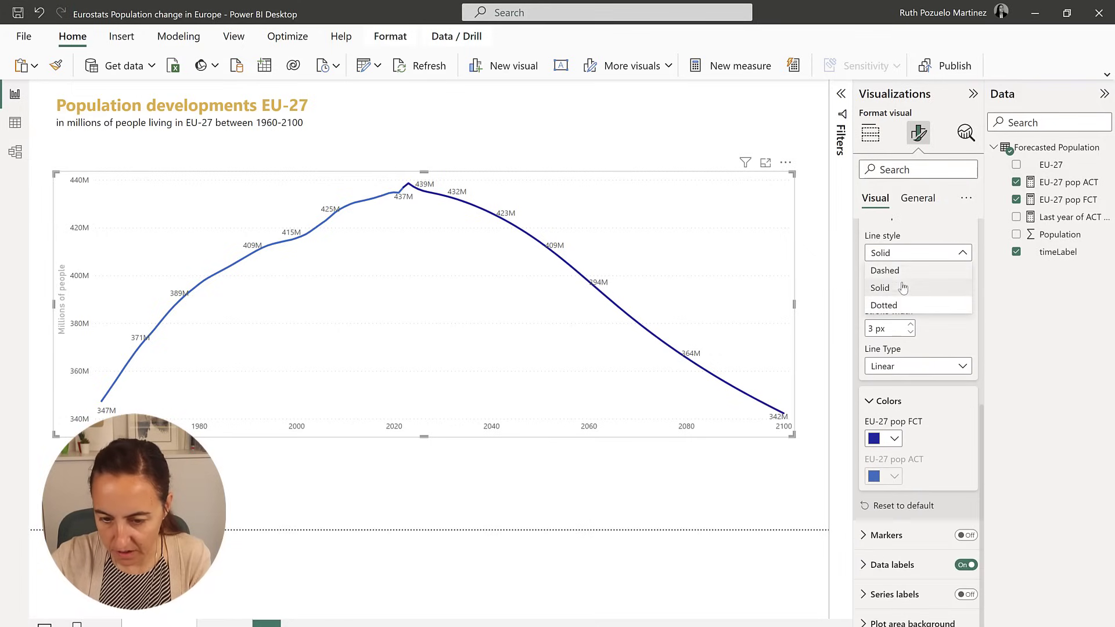
click(901, 306)
click(900, 260)
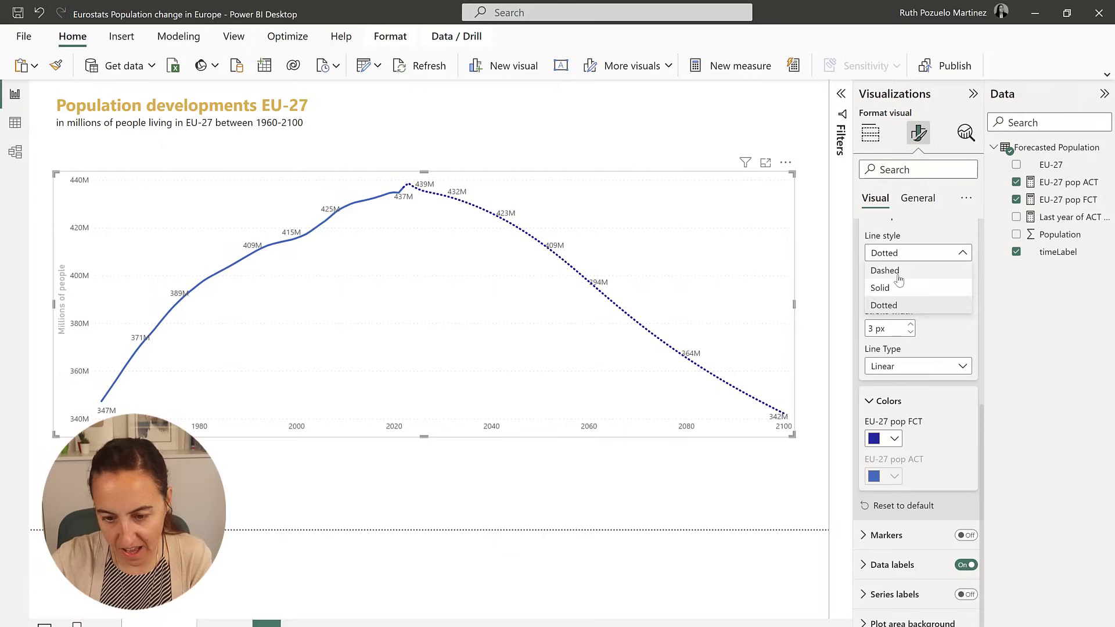
click(900, 271)
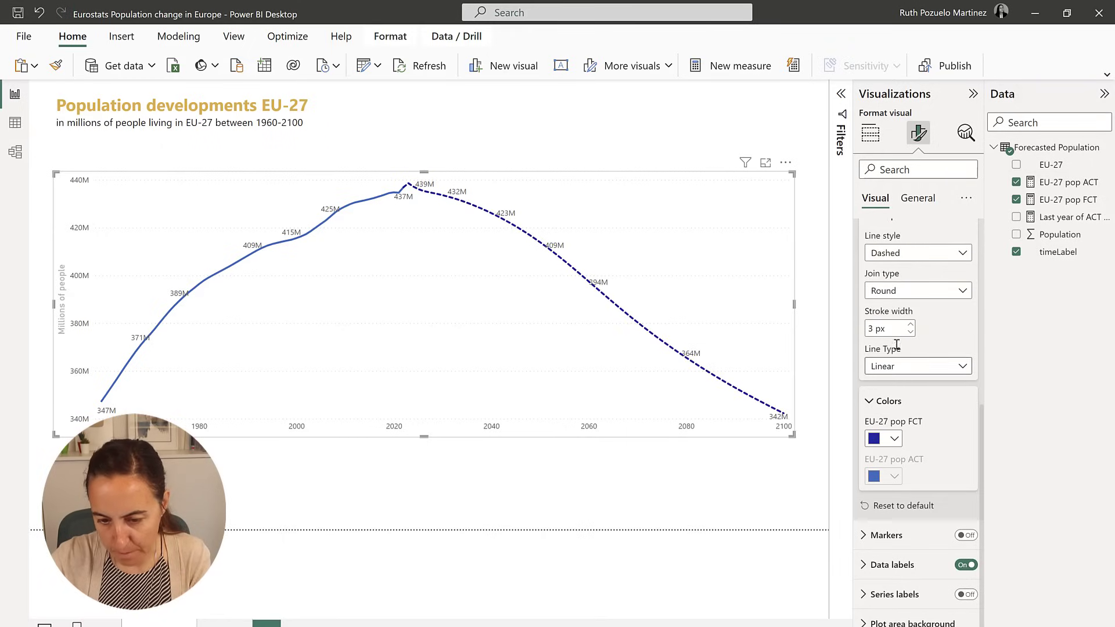
- Give the forecast line a 3 px stroke width and a dark blue colour
click(910, 331)
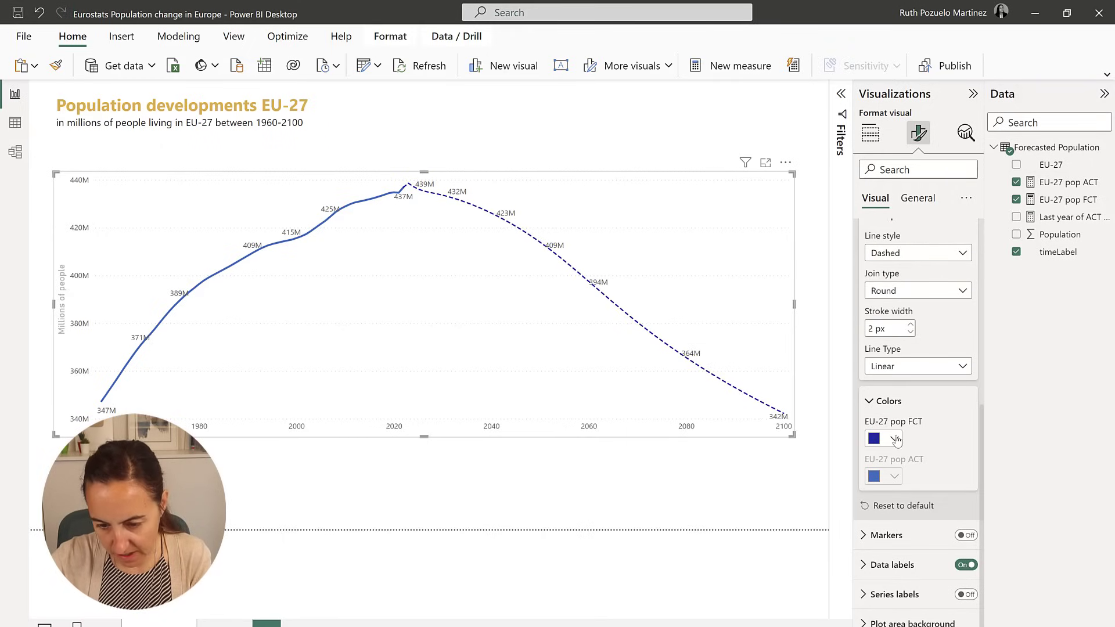
click(895, 438)
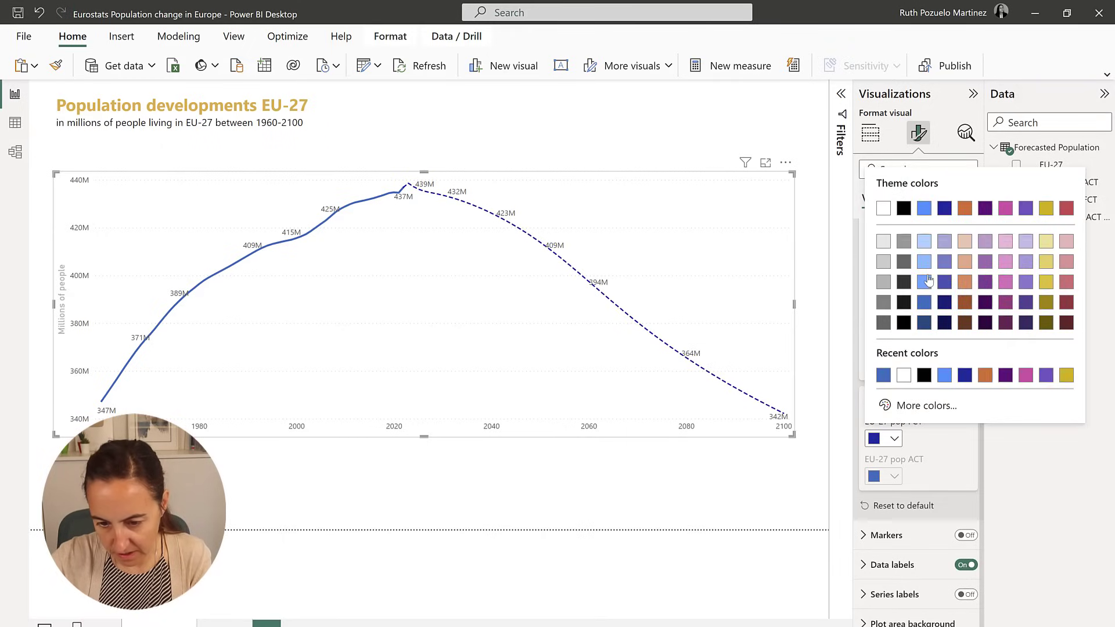
click(928, 282)
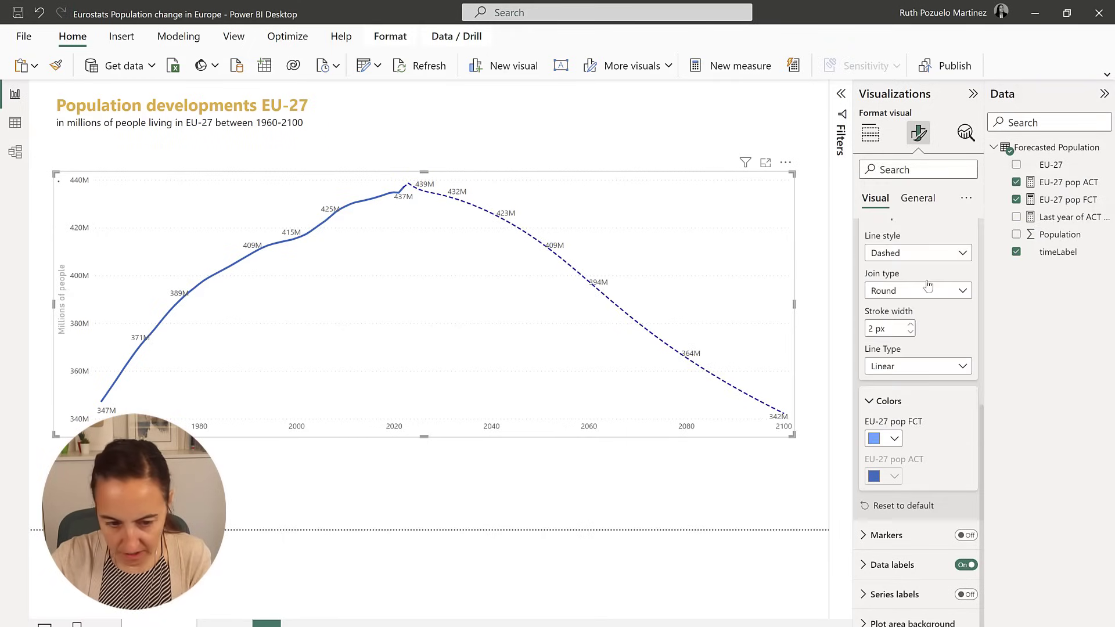
click(911, 326)
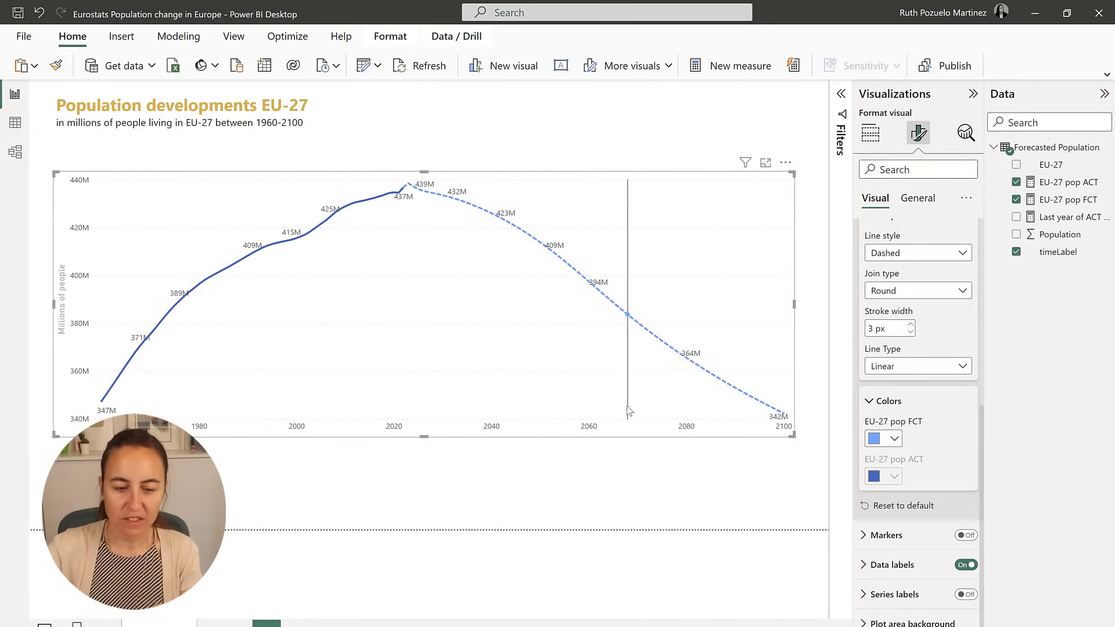
mouse_move(628, 411)
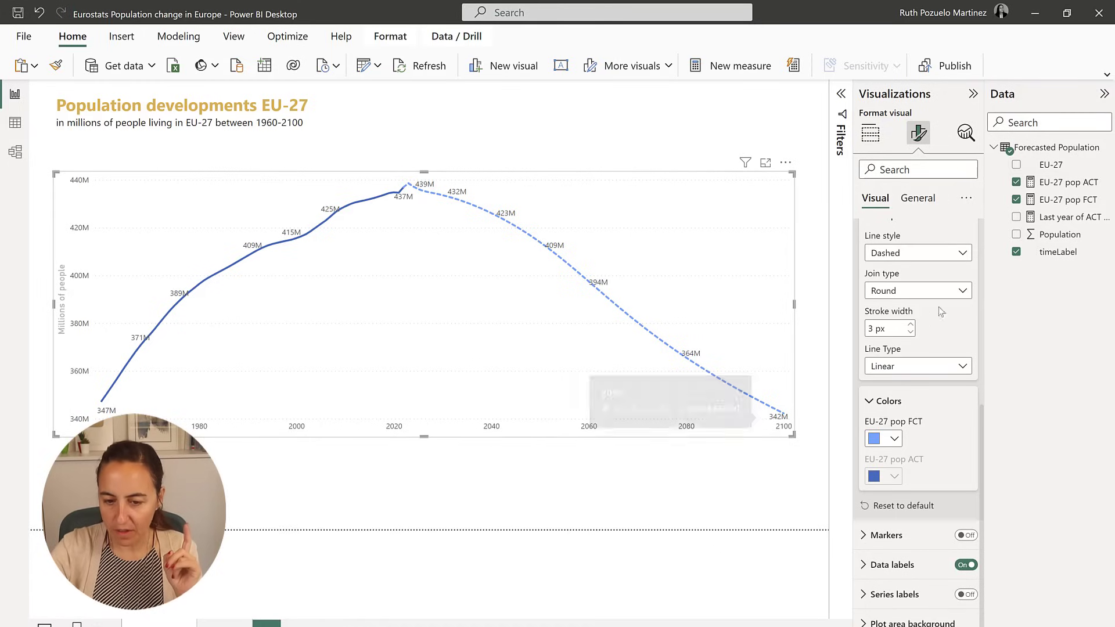
scroll(929, 290, up, 2)
click(911, 247)
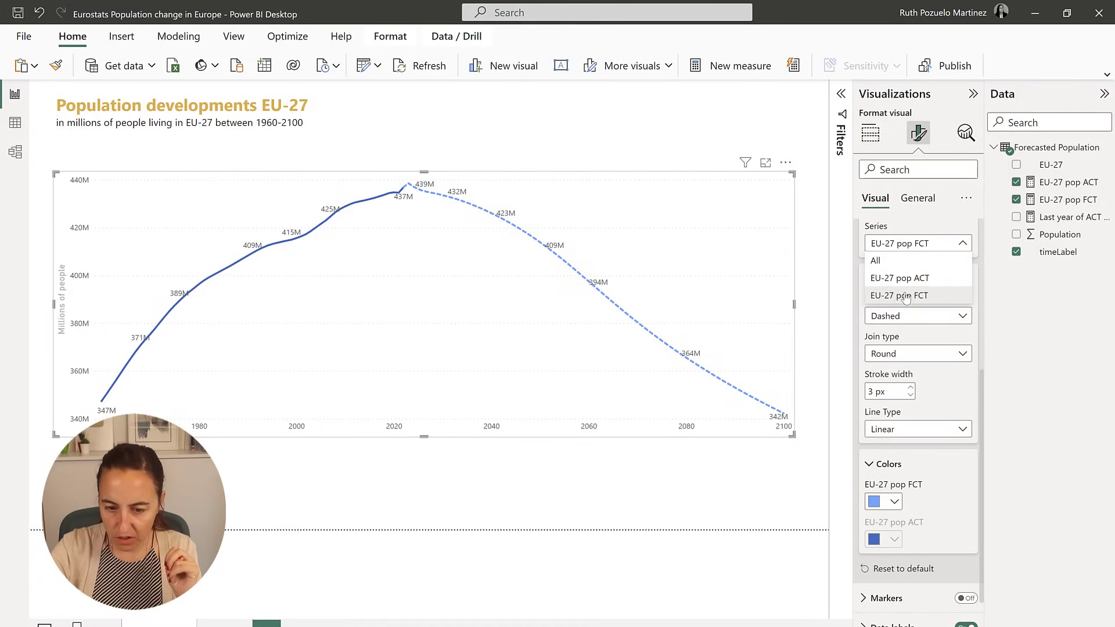
click(894, 501)
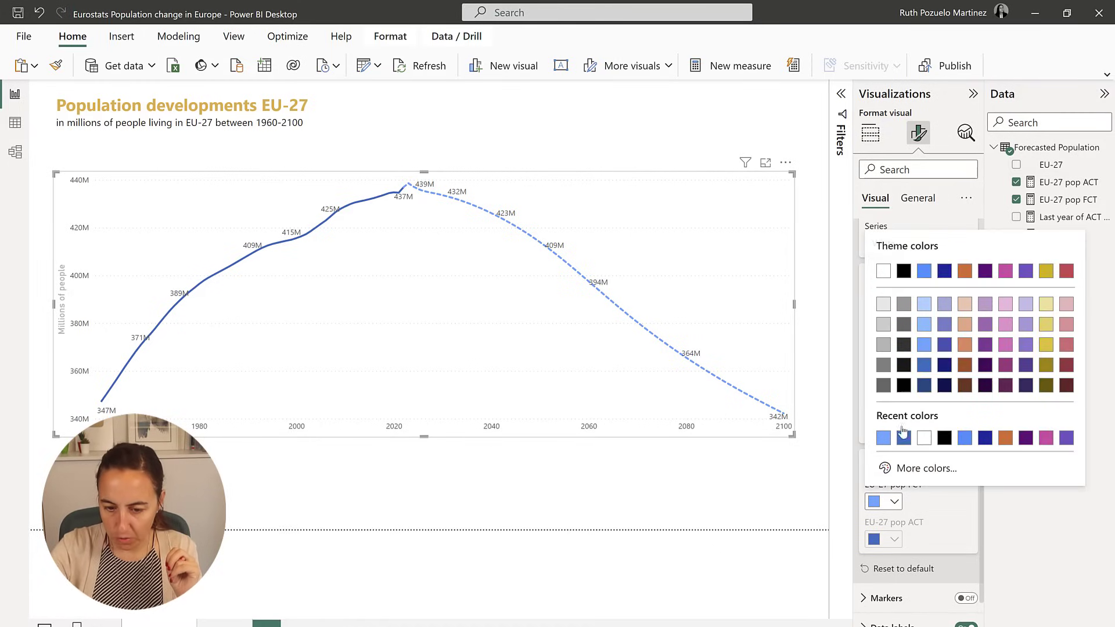
click(929, 367)
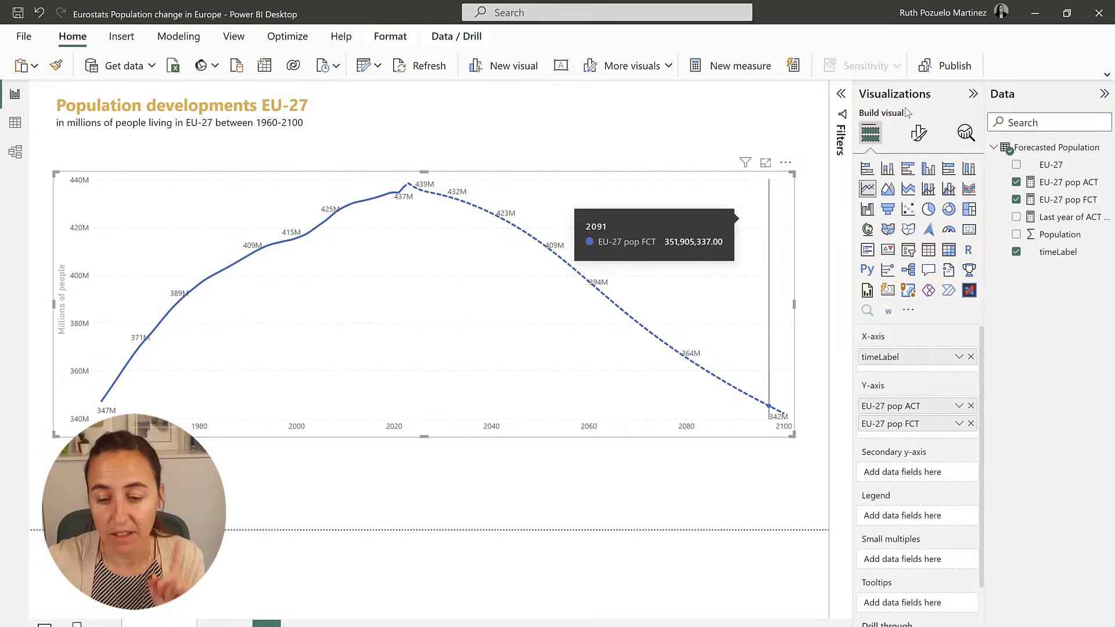
- Add an X-axis constant line positioned at the Last year of ACT pop measure
click(966, 132)
click(909, 233)
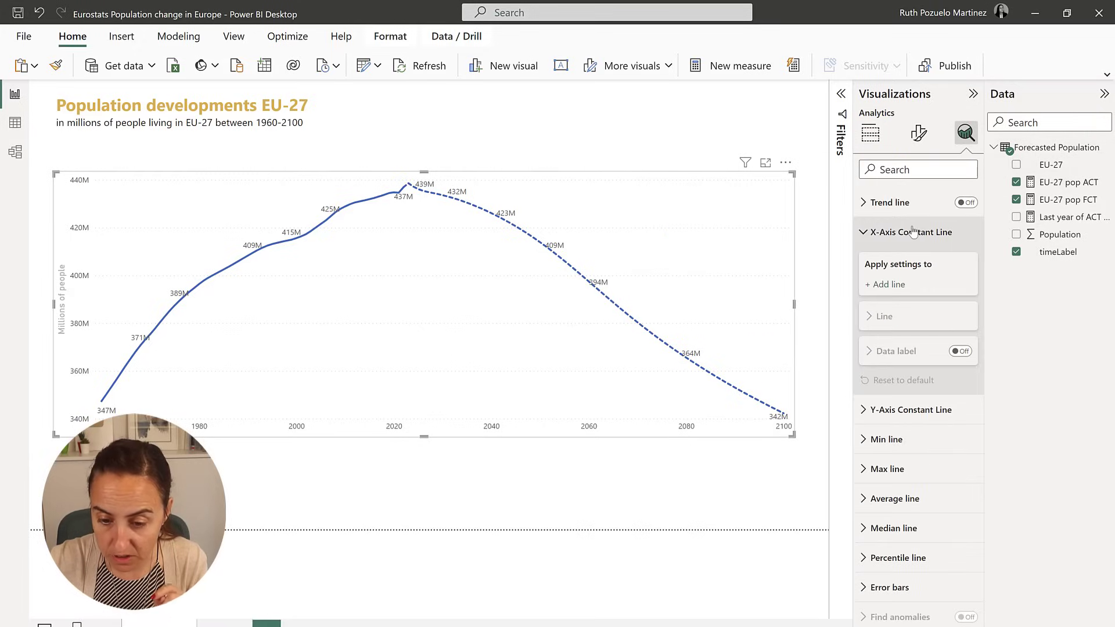
click(889, 284)
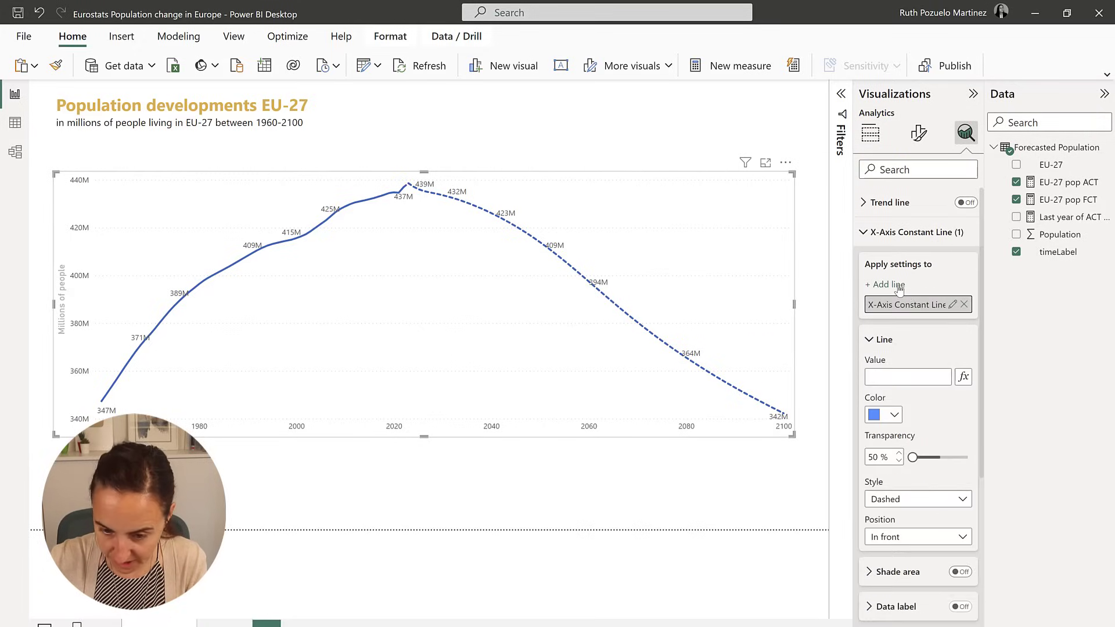
click(960, 379)
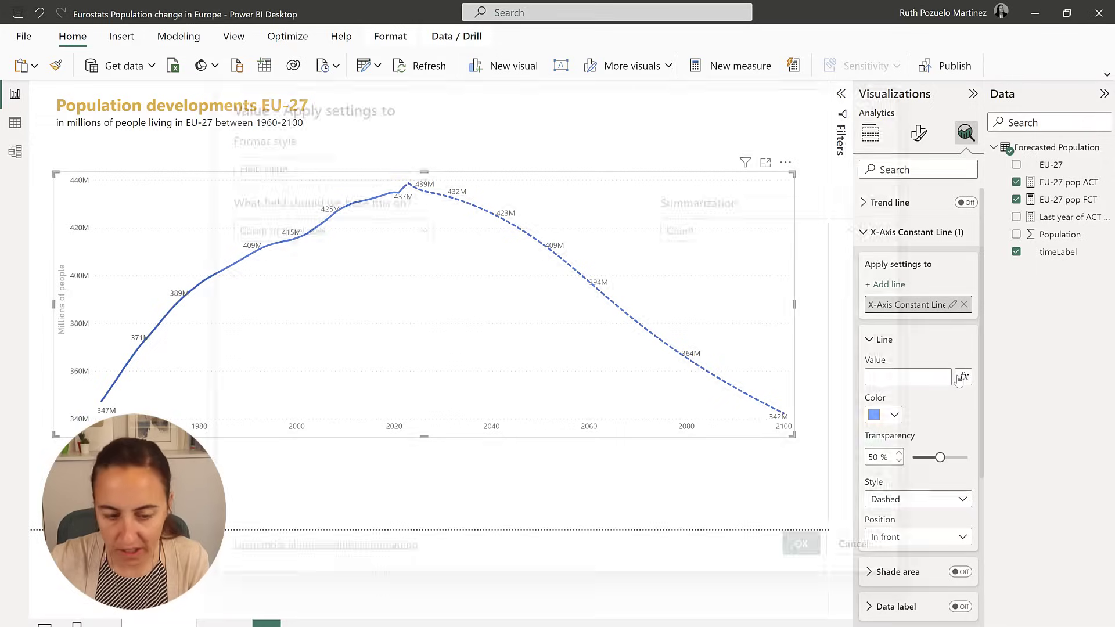
click(385, 230)
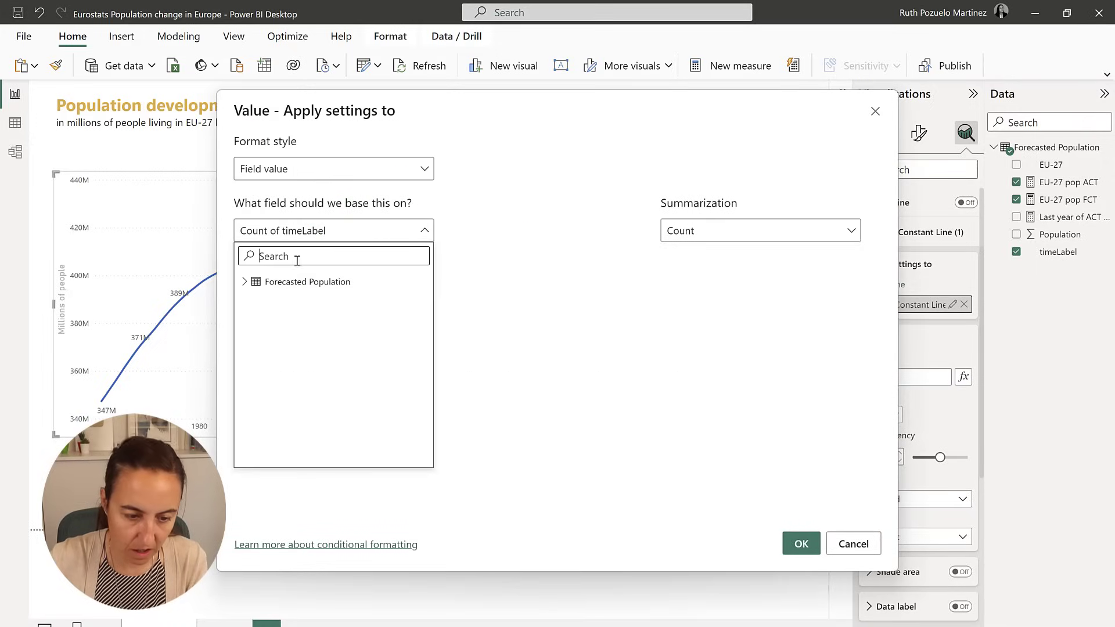
click(245, 282)
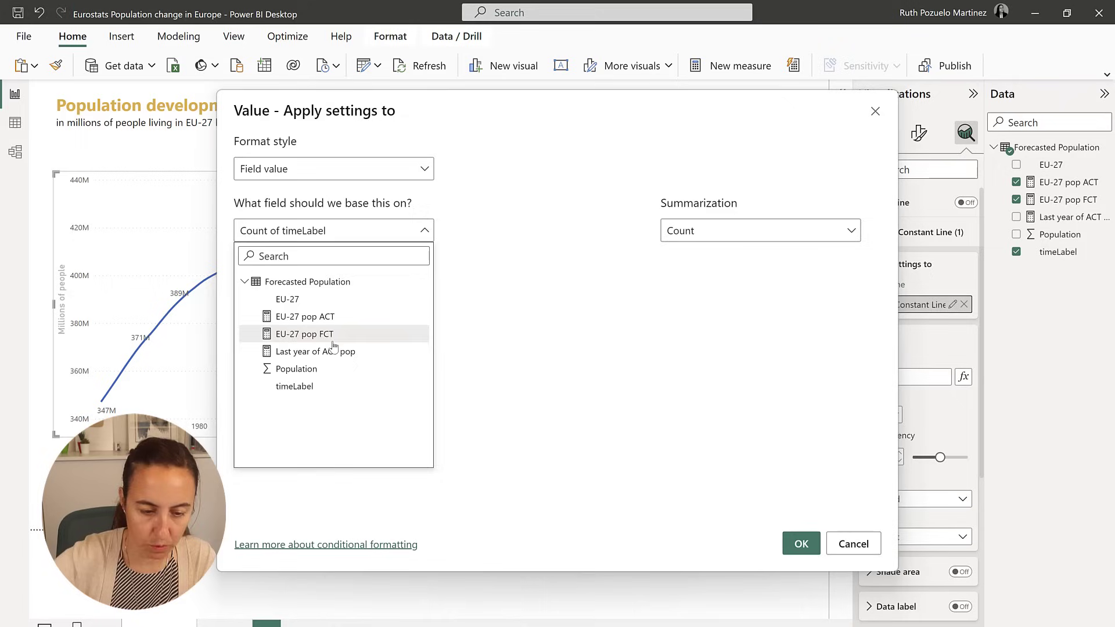
click(327, 352)
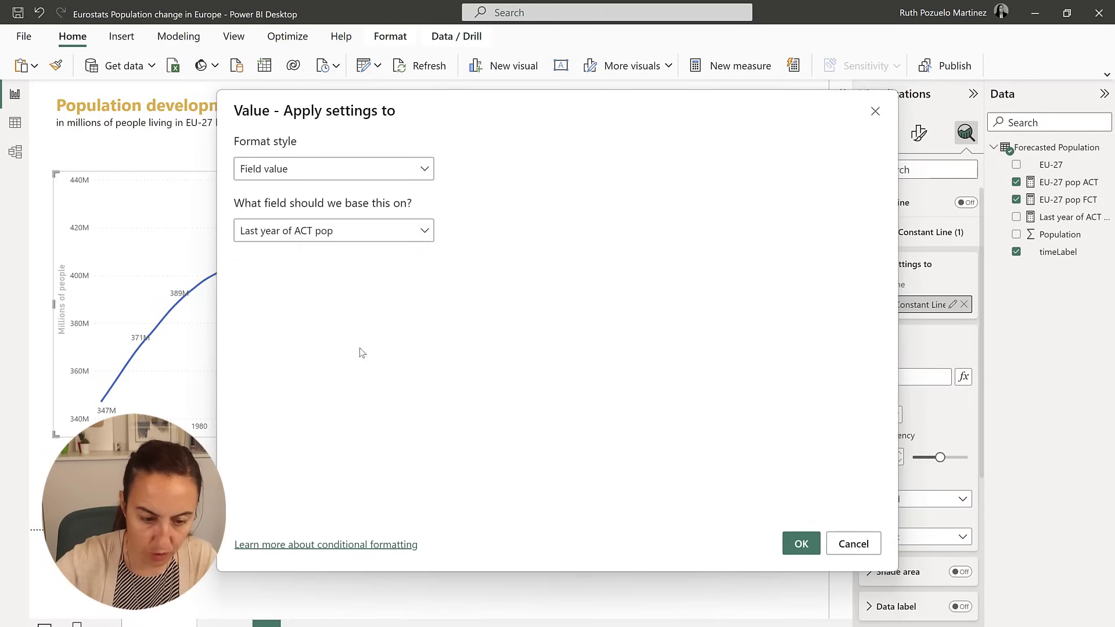
click(801, 544)
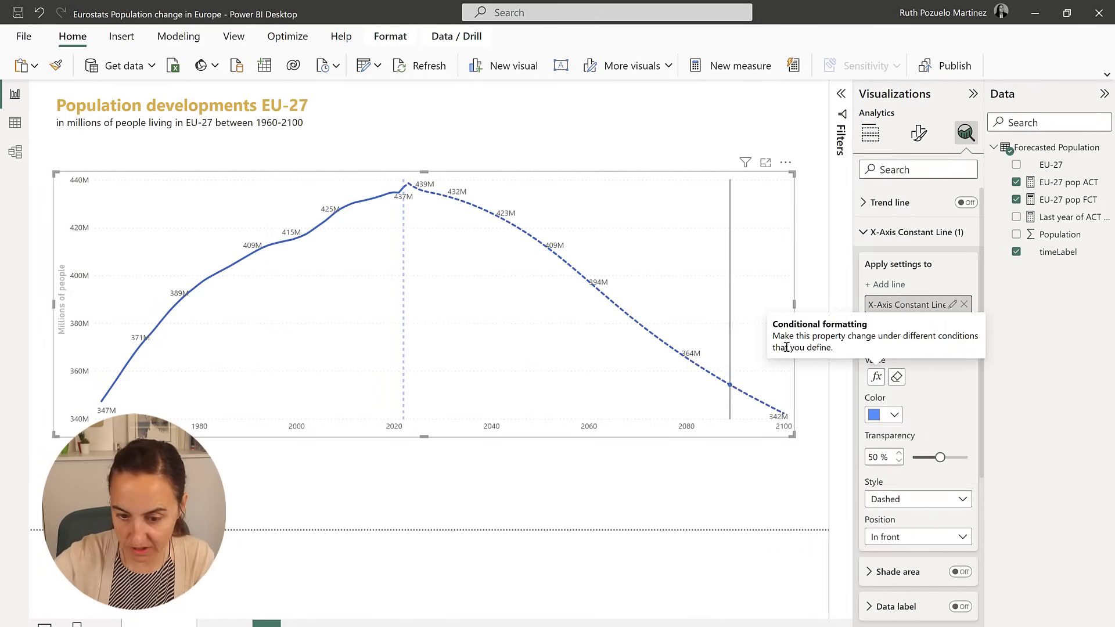
- Make the constant line gray and solid, with its data label turned on
click(895, 415)
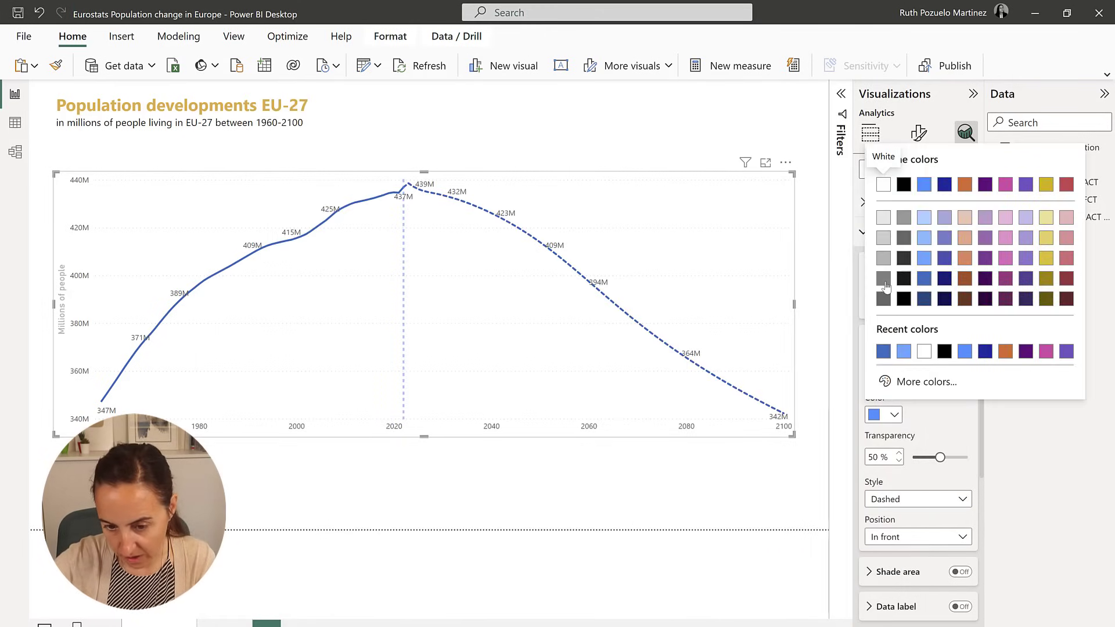
click(884, 279)
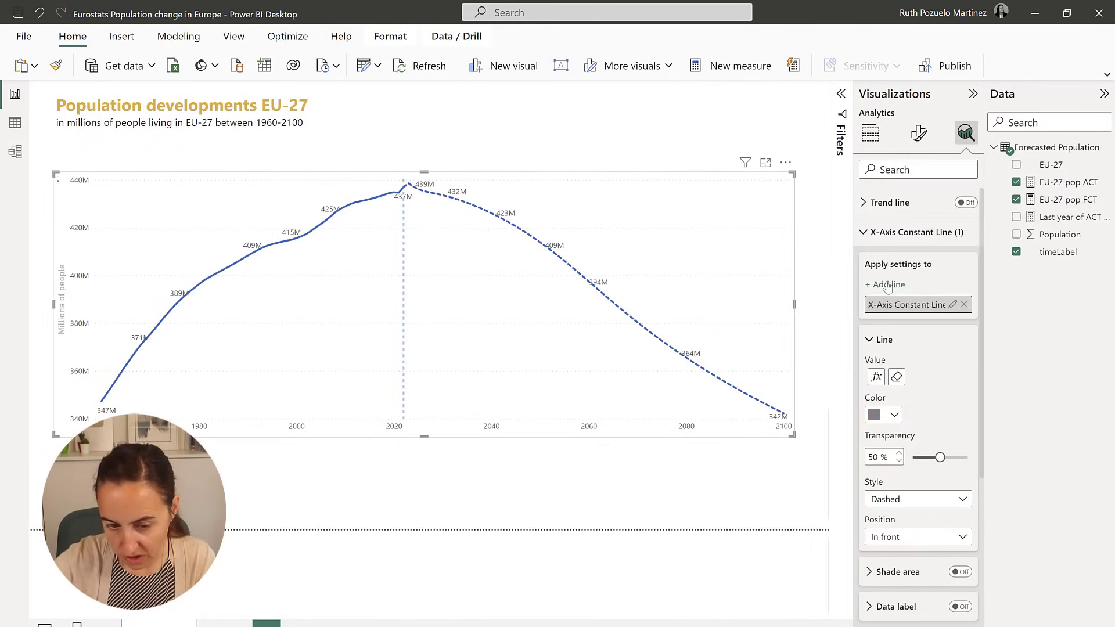
click(897, 501)
click(880, 534)
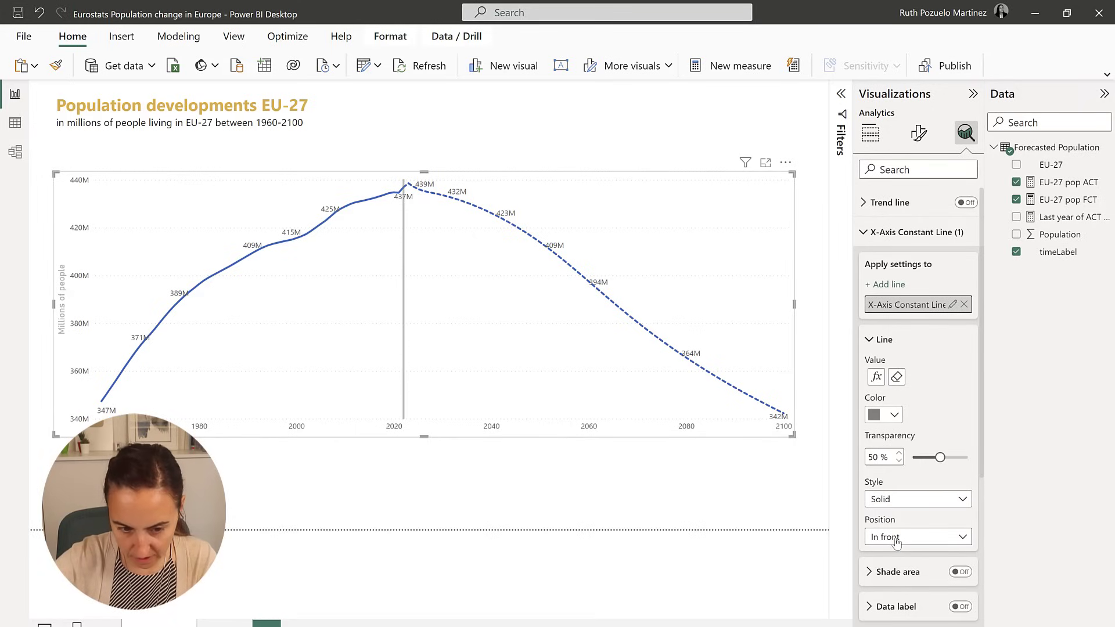
scroll(923, 499, down, 1)
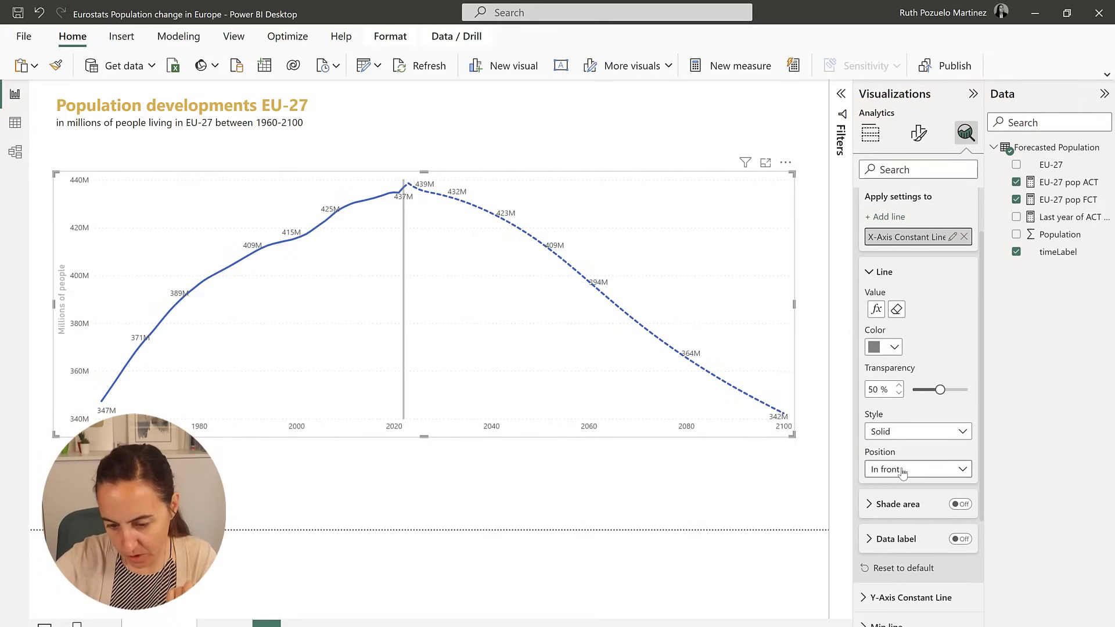
click(907, 436)
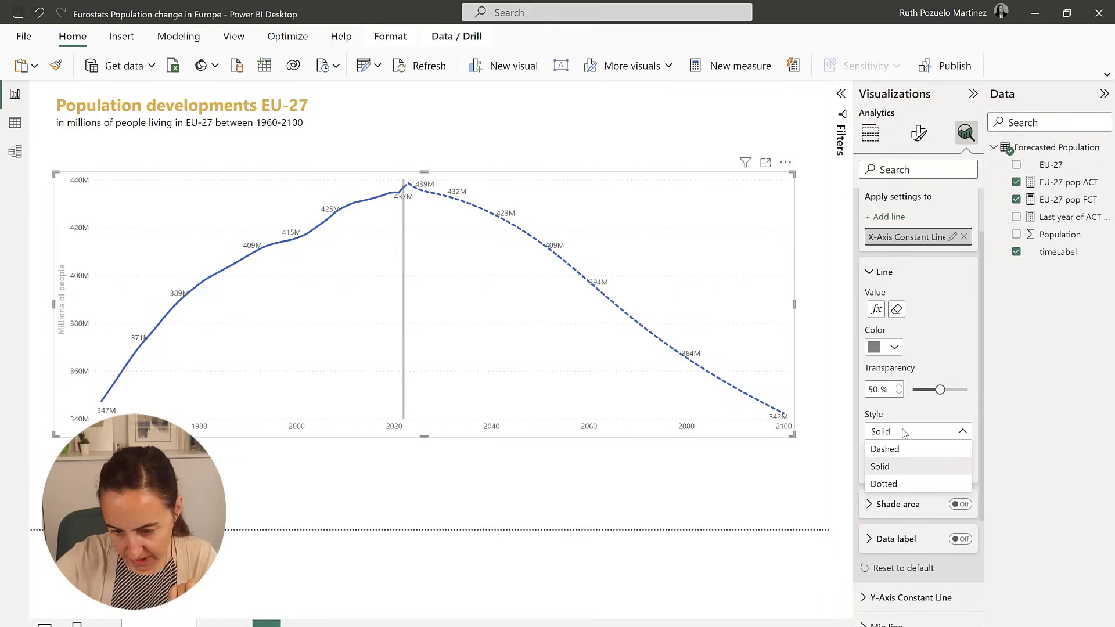
click(907, 437)
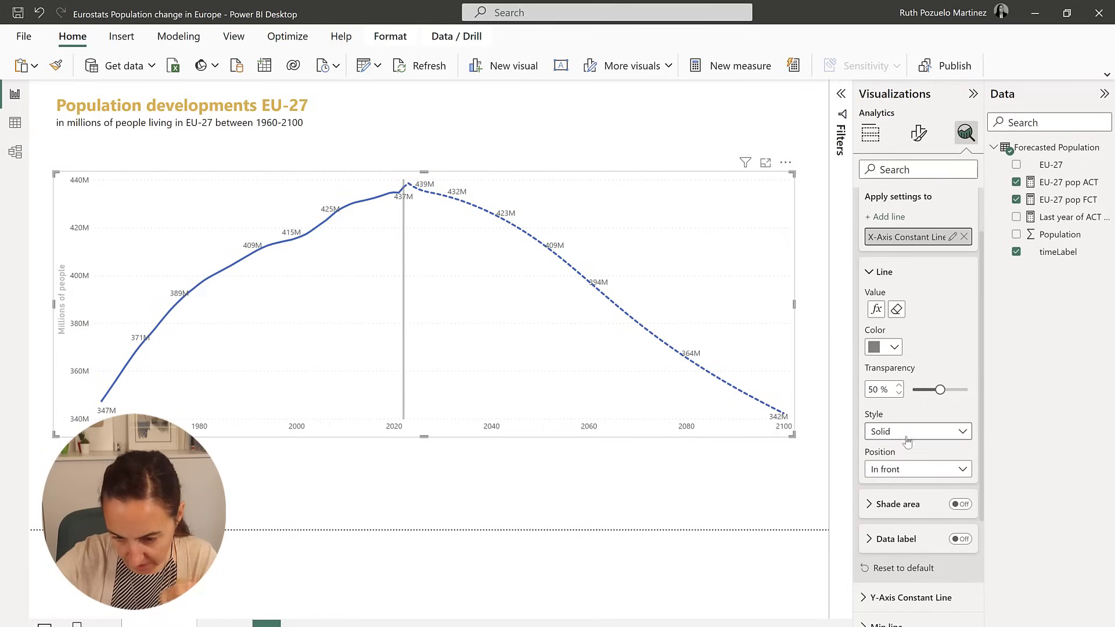
click(960, 539)
scroll(959, 523, down, 3)
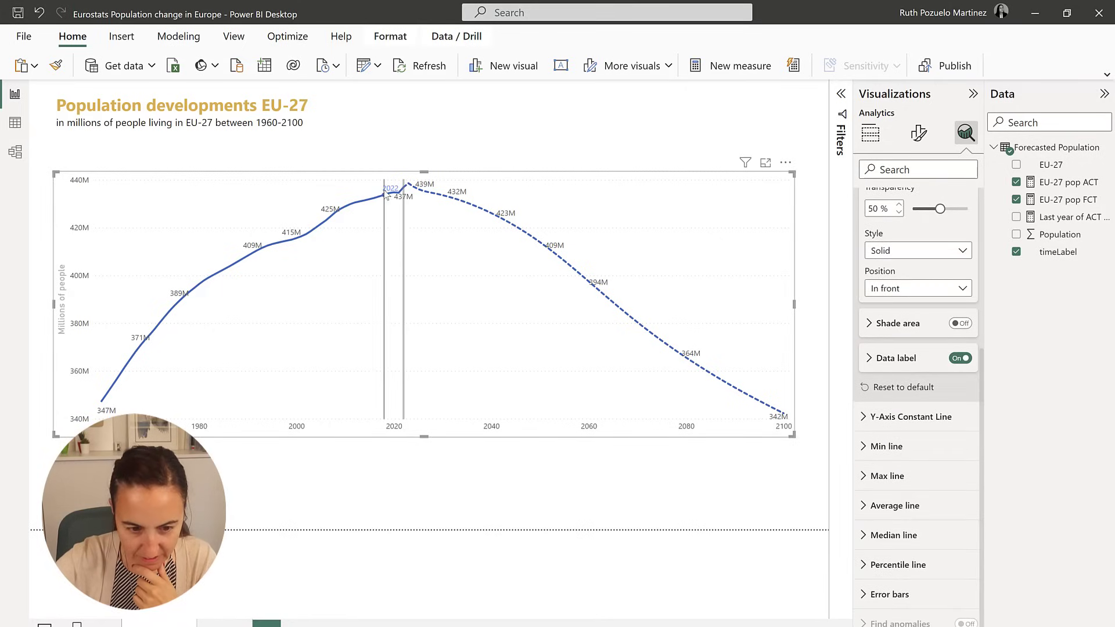
- Set the 2022 label's vertical position to Under and its colour to gray
click(896, 359)
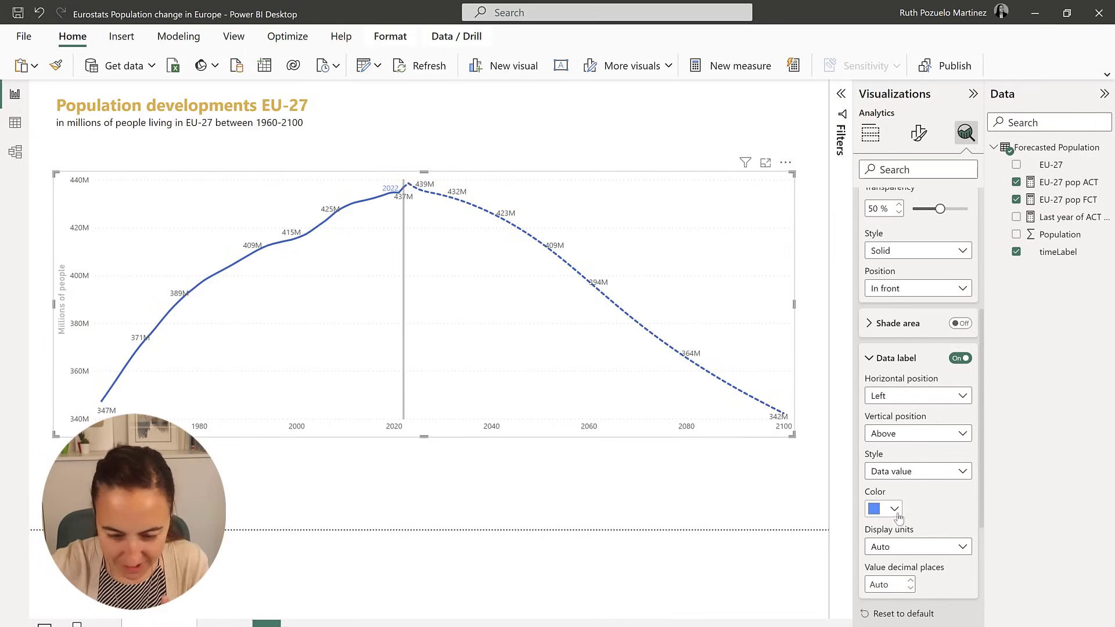
click(915, 437)
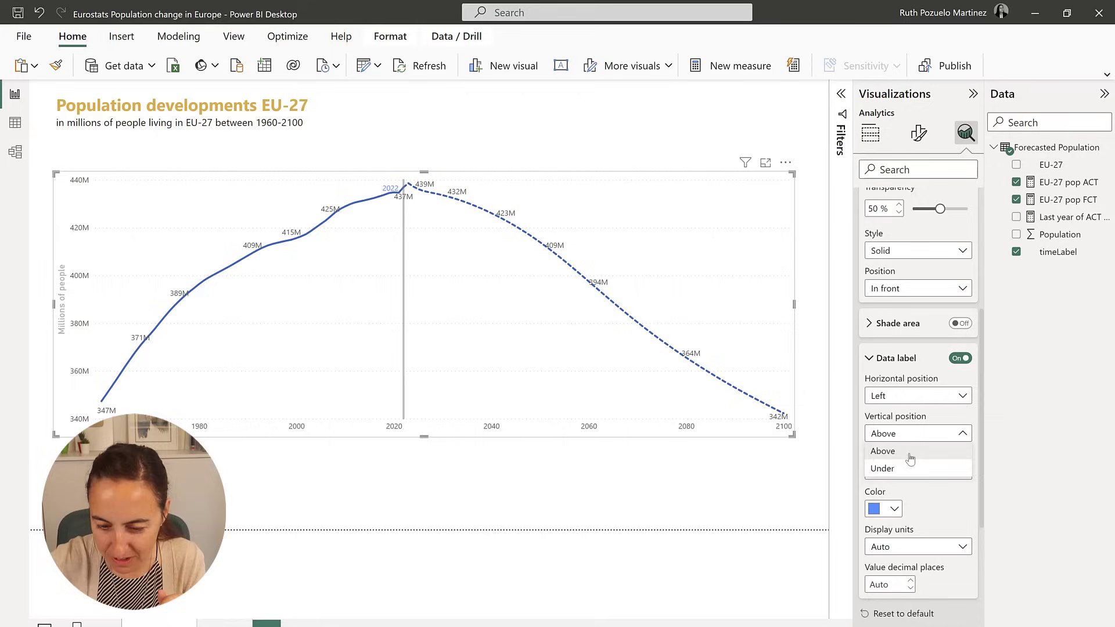
click(910, 469)
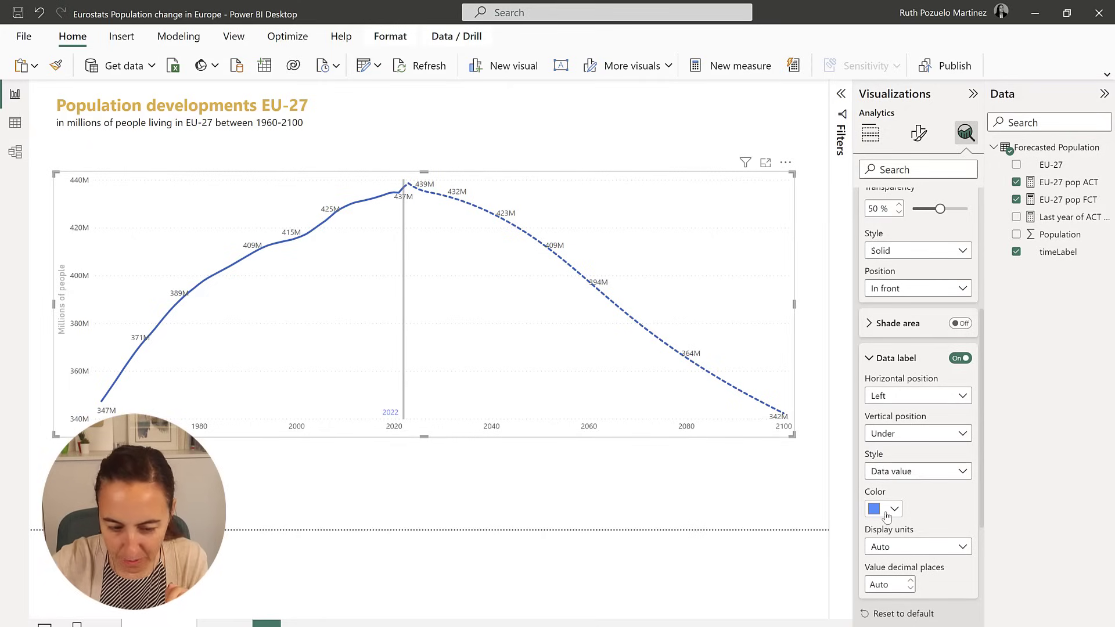
click(893, 510)
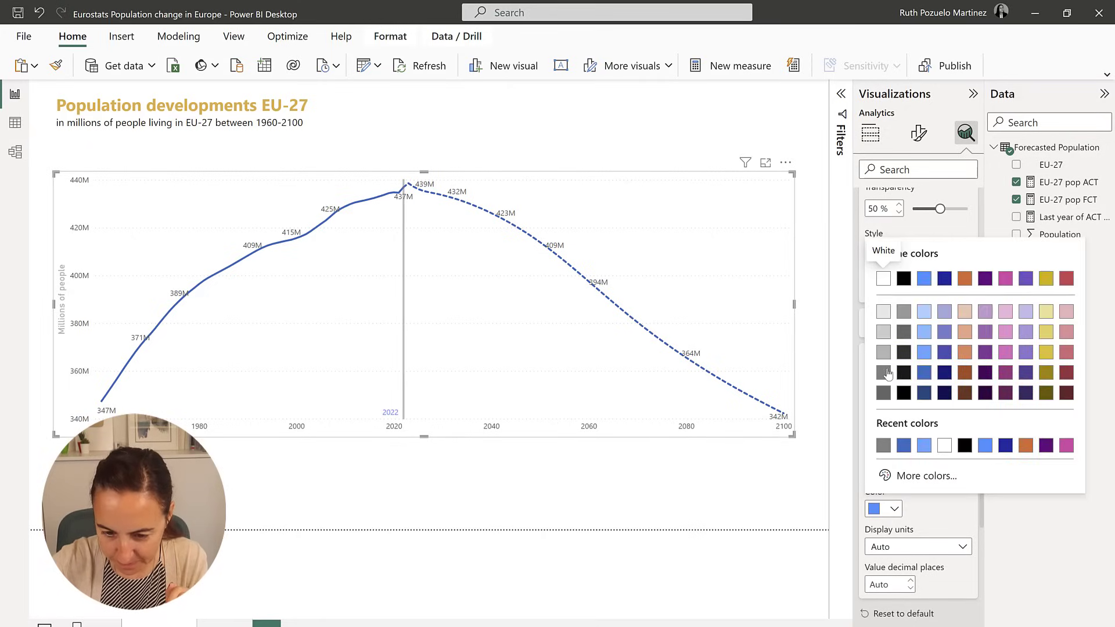
click(884, 373)
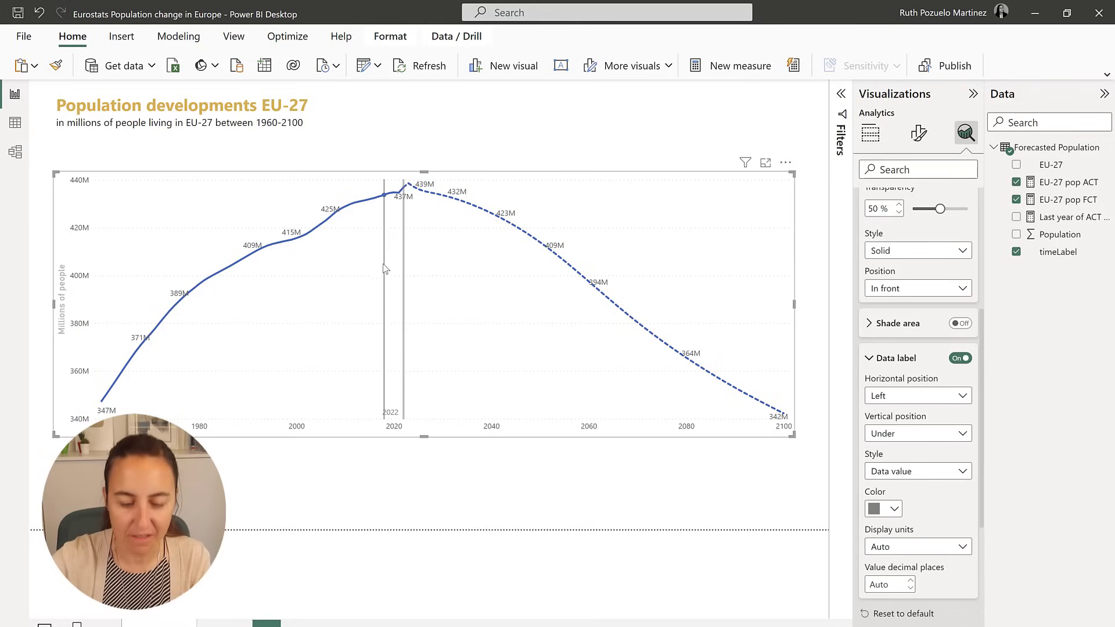
mouse_move(497, 305)
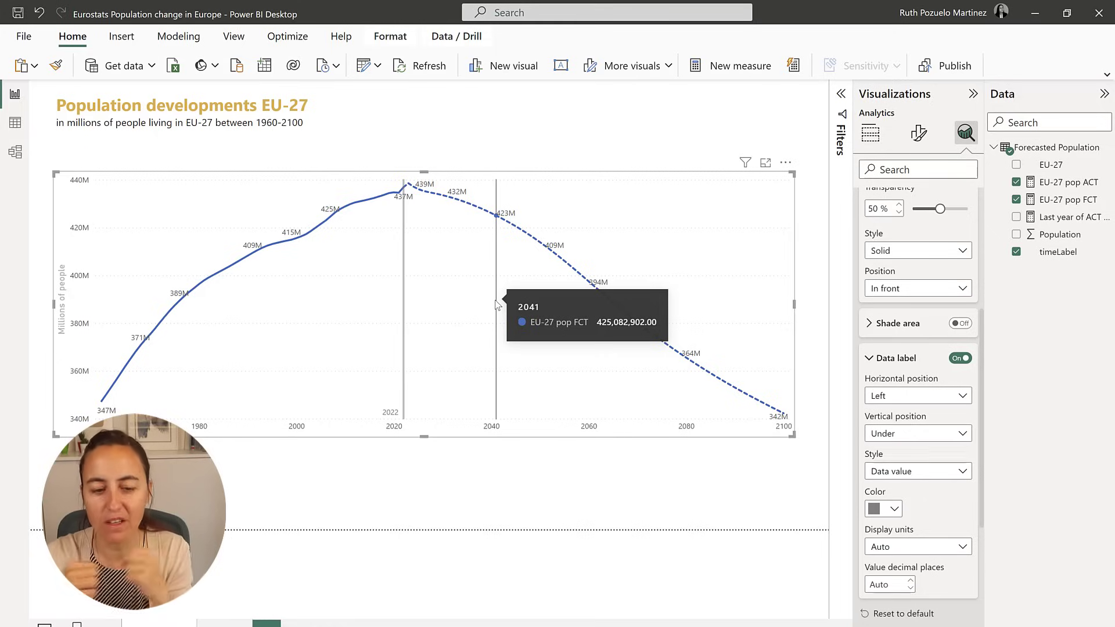
- Turn on Shade area After the 2022 line in light gray at 56% transparency
click(898, 324)
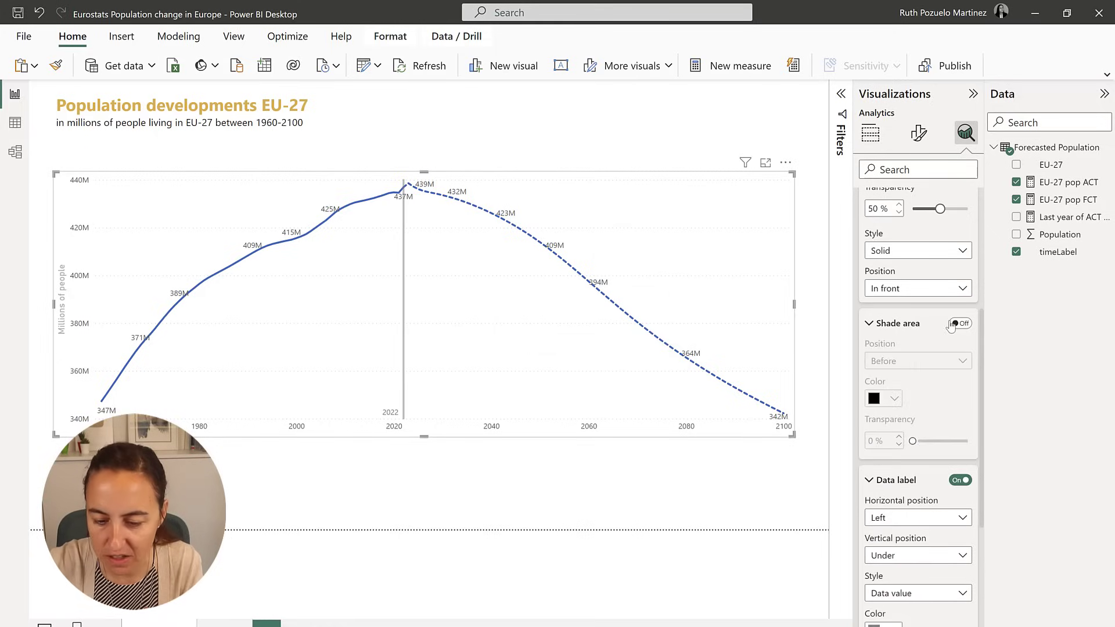
click(959, 324)
click(934, 360)
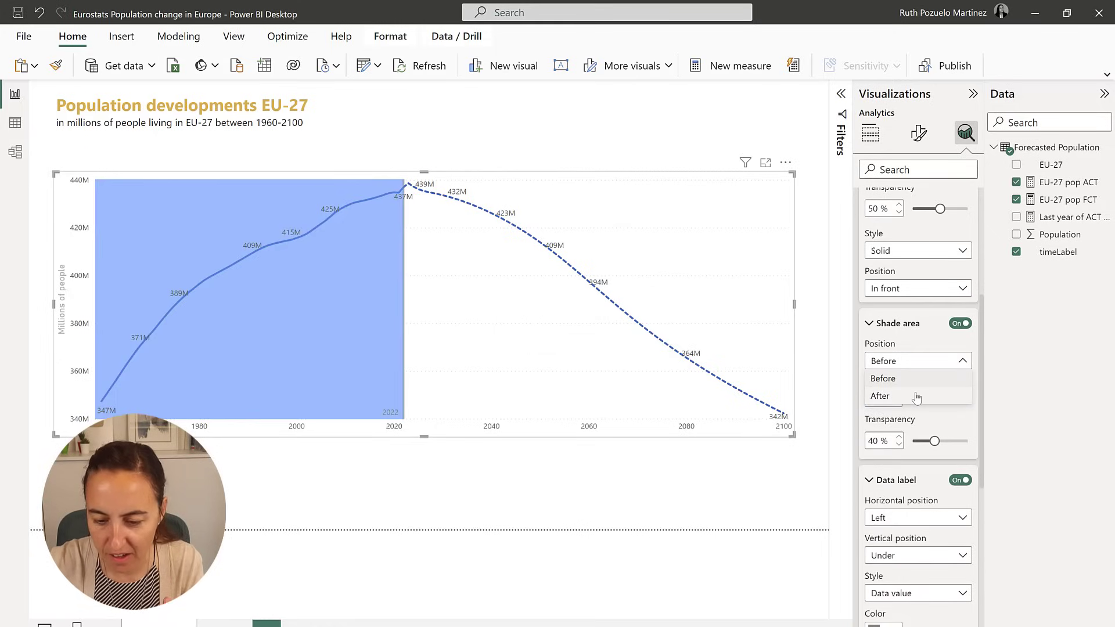
click(921, 393)
click(894, 400)
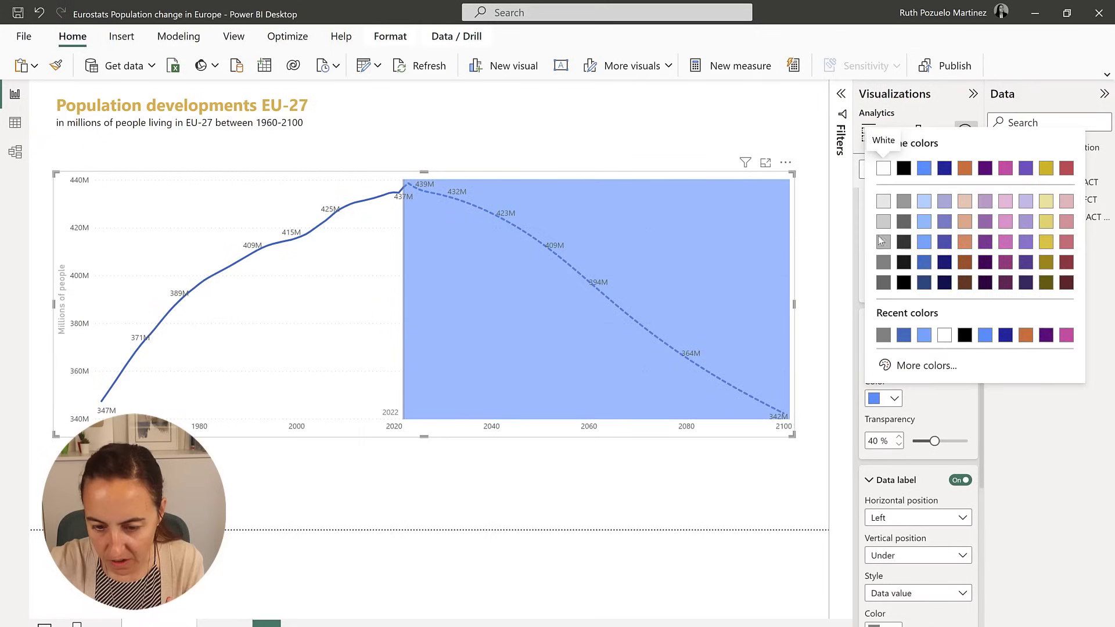
click(884, 222)
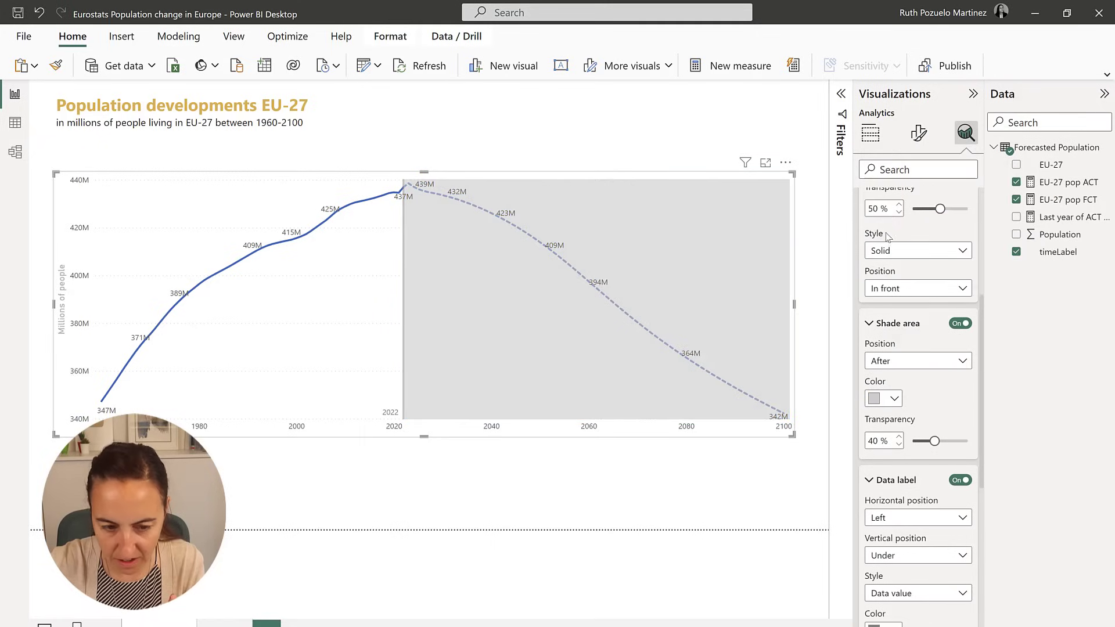
drag(928, 446, 945, 447)
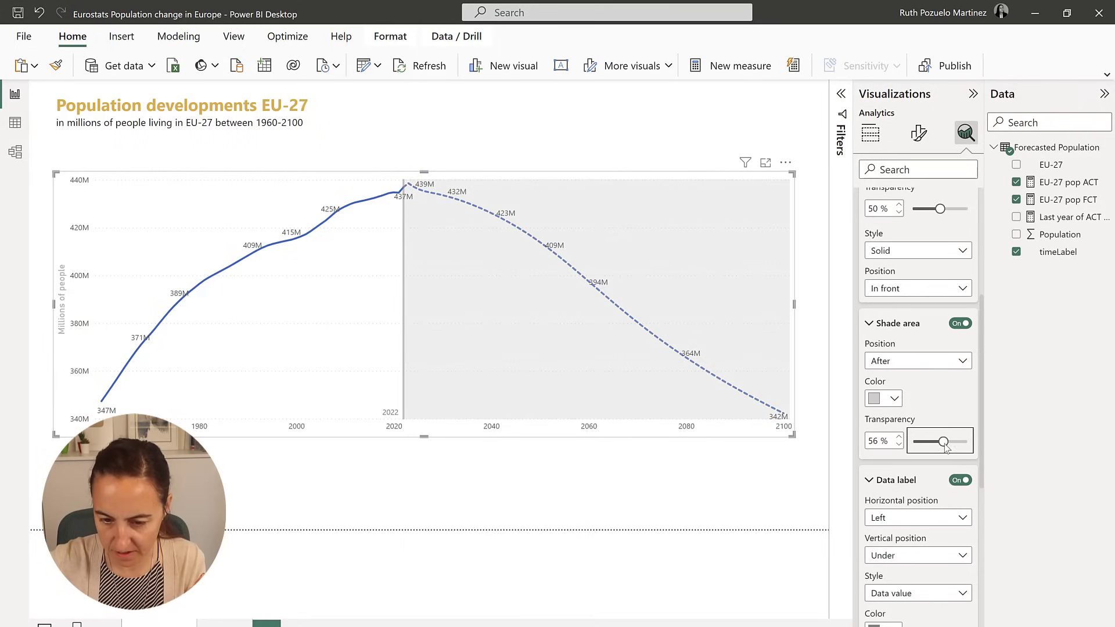
scroll(947, 417, up, 4)
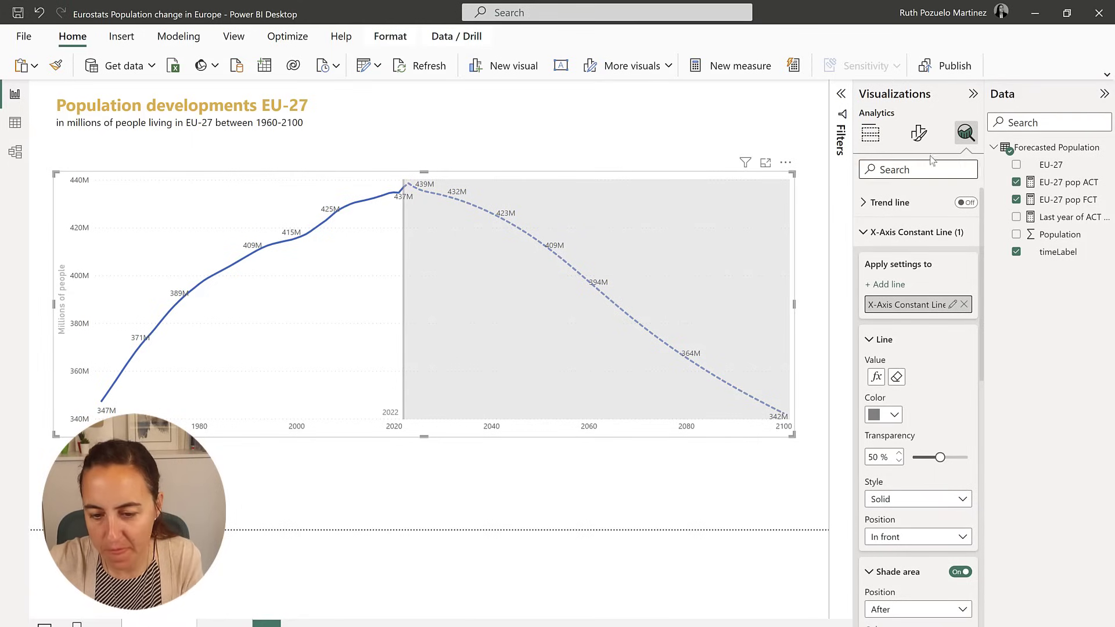
- Expand the chart's Data labels options and try higher and lower label densities
click(919, 135)
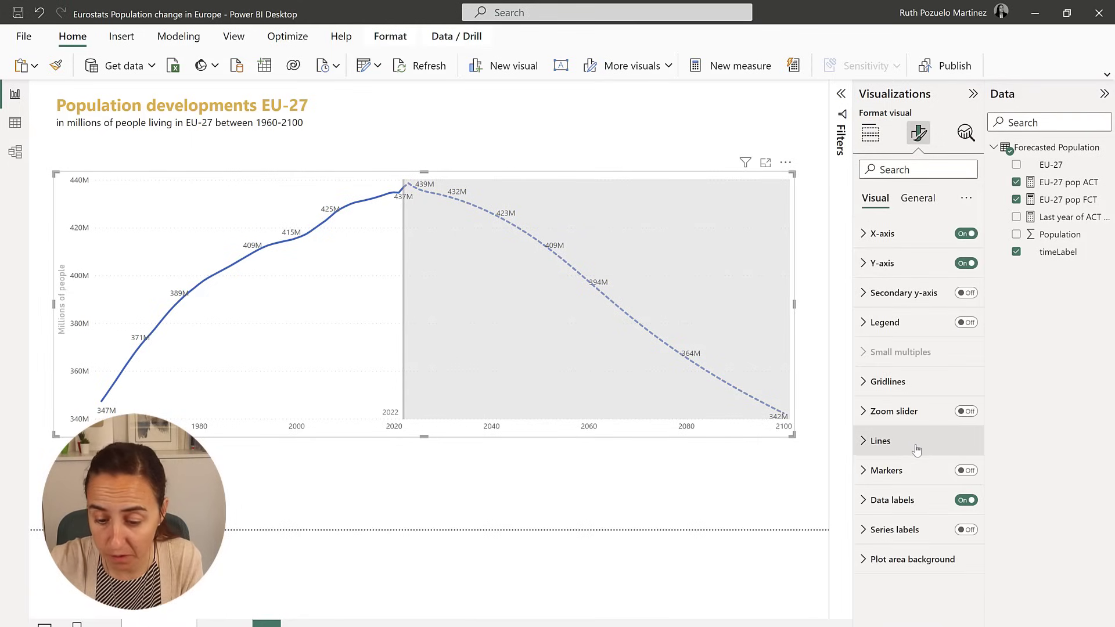
click(901, 505)
scroll(918, 407, down, 4)
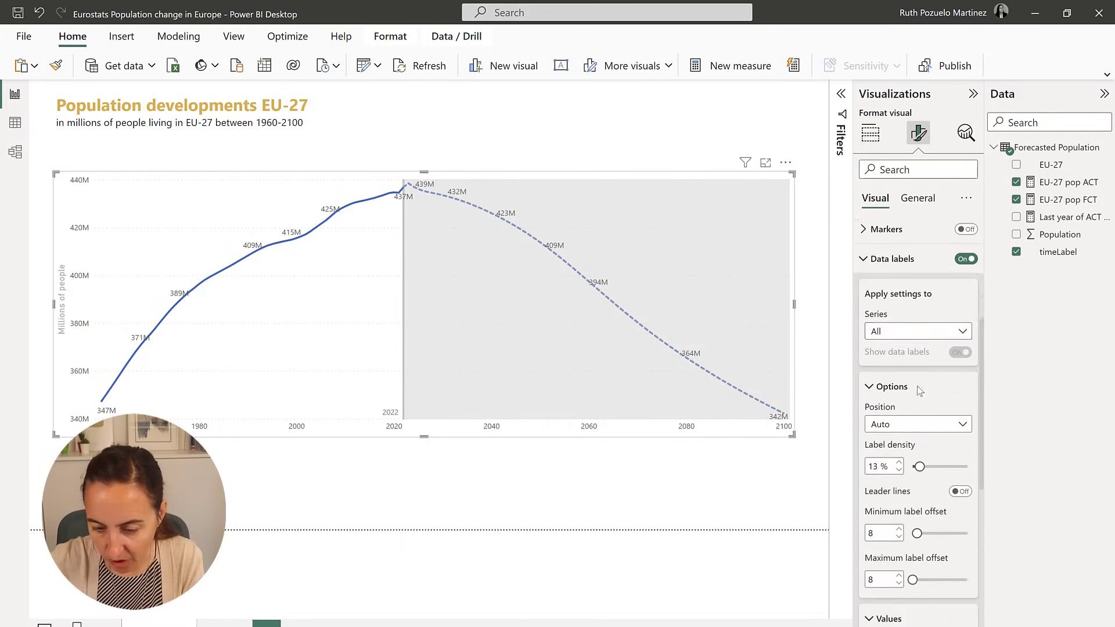
scroll(919, 388, down, 3)
scroll(911, 374, up, 1)
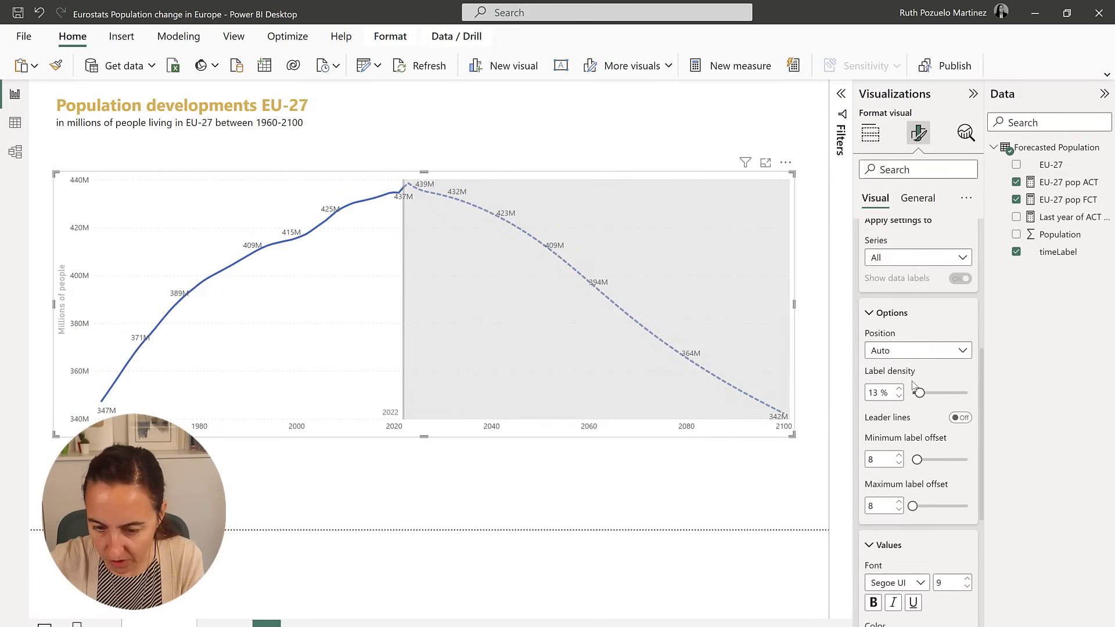
scroll(913, 384, up, 2)
scroll(911, 377, down, 4)
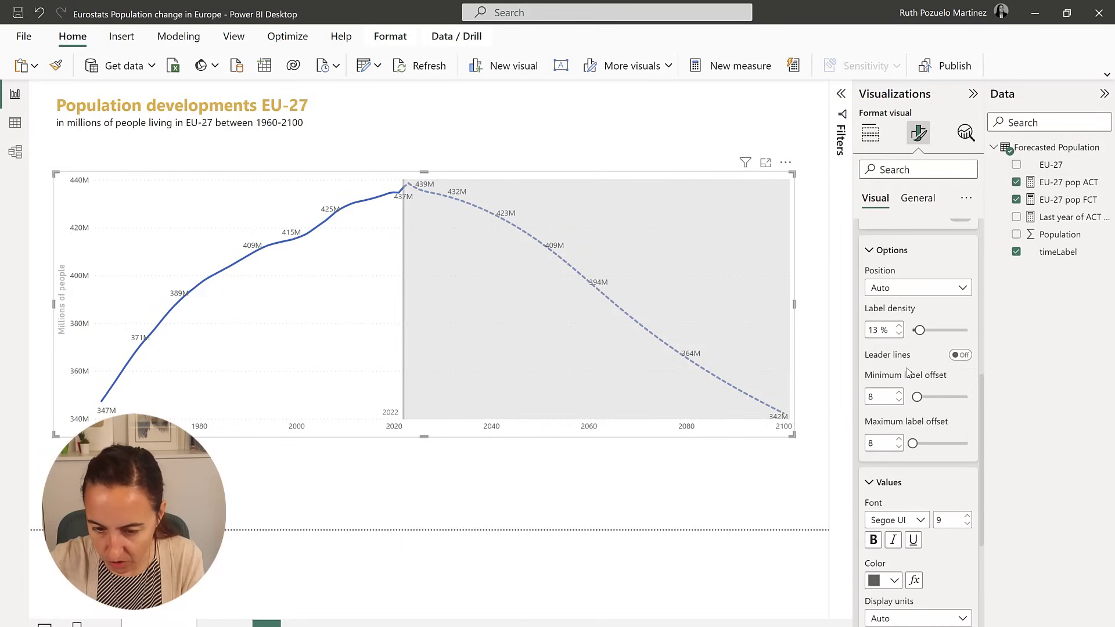
drag(921, 331, 955, 331)
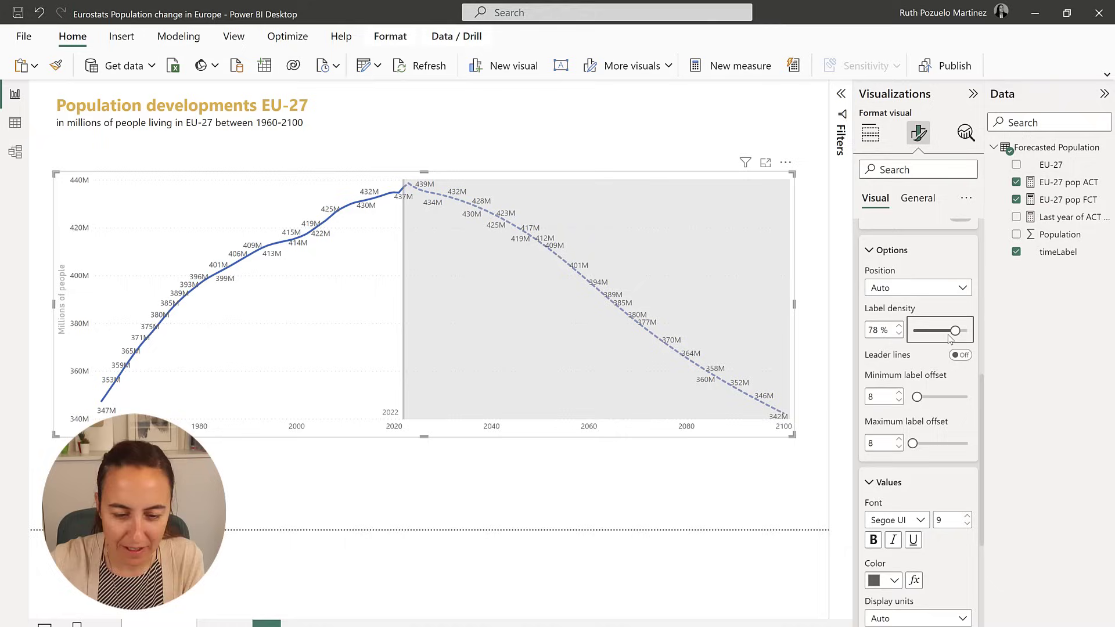
drag(956, 330, 917, 330)
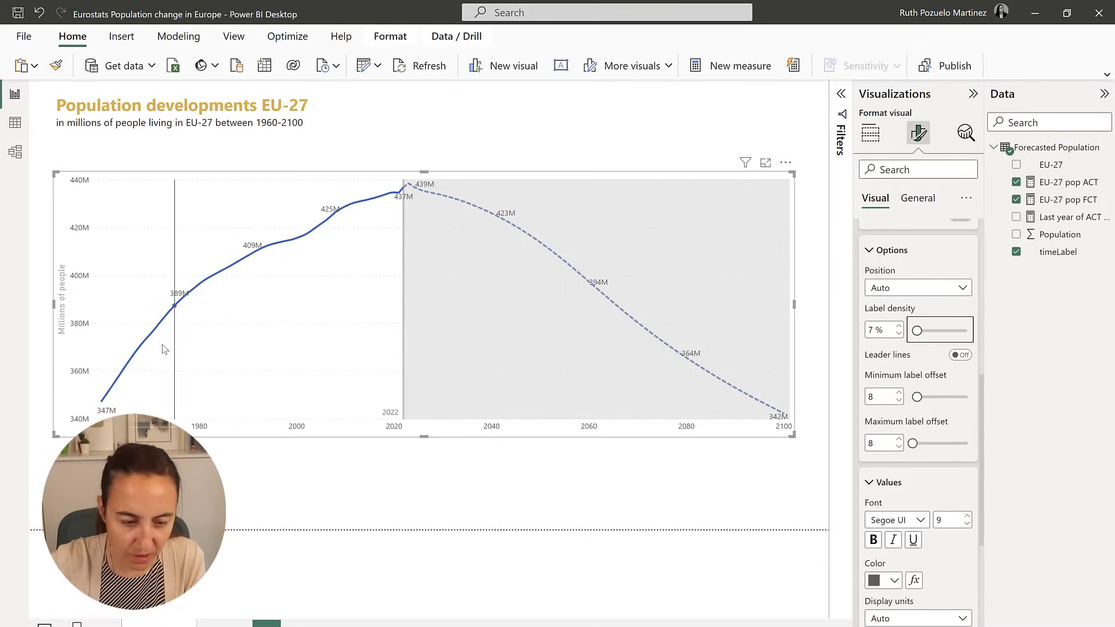
- Settle Label density at about 8% so only a sparse few value labels show
mouse_move(239, 356)
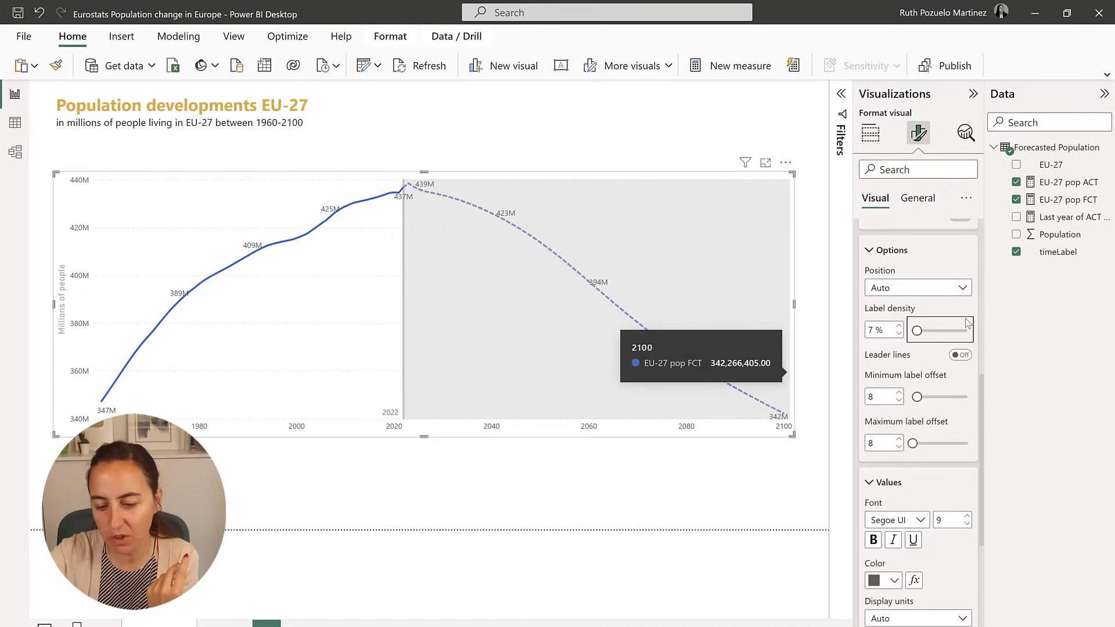
drag(917, 331, 959, 330)
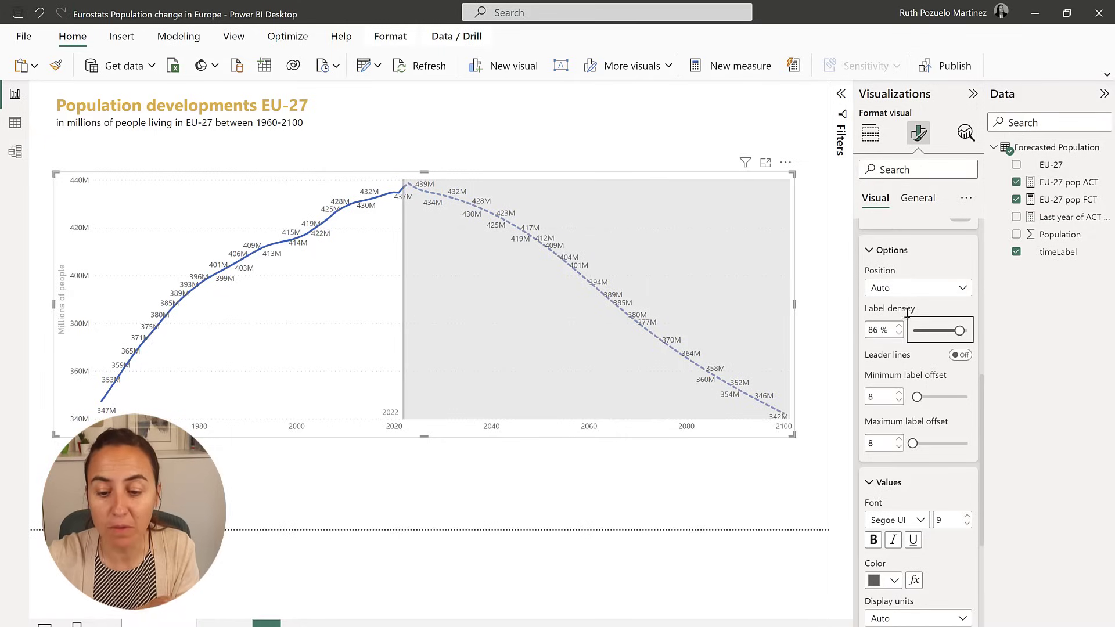
click(931, 331)
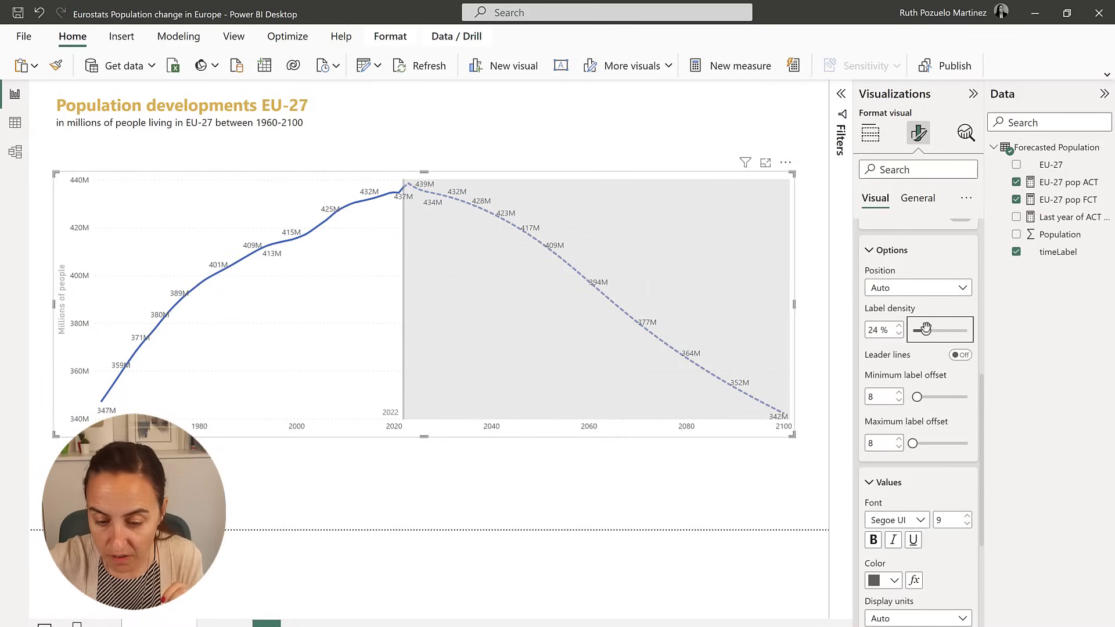
drag(926, 330, 919, 329)
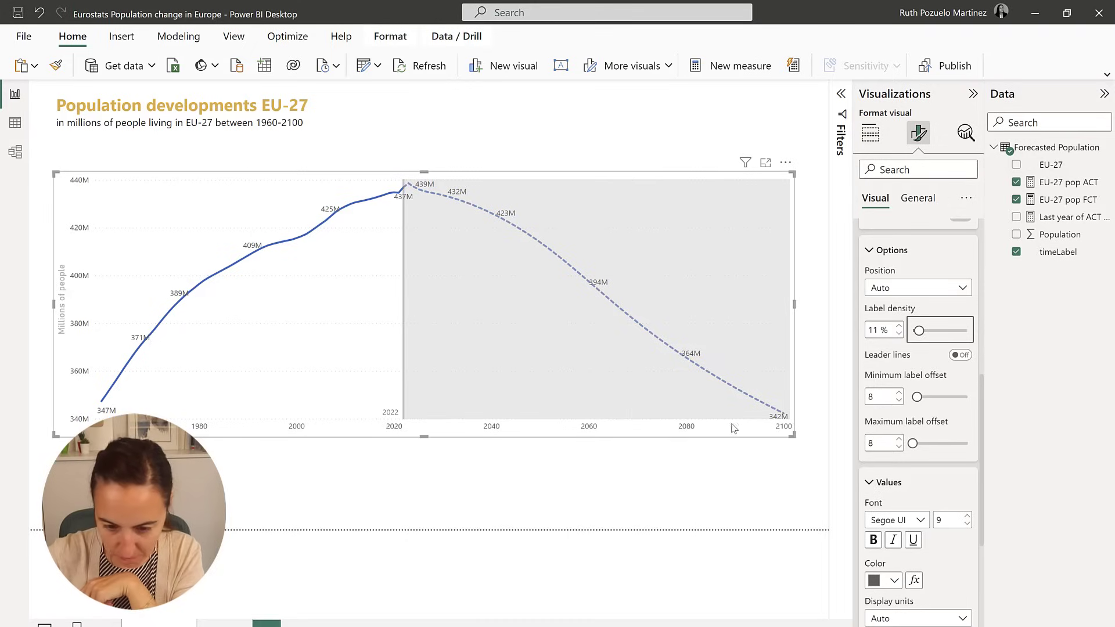
mouse_move(788, 420)
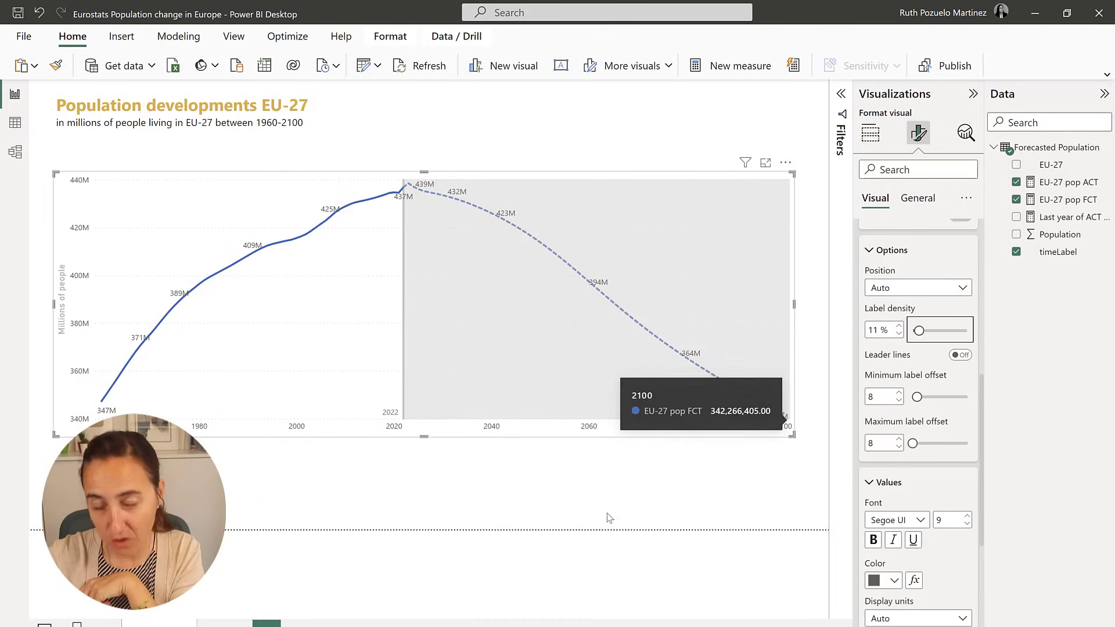
mouse_move(508, 258)
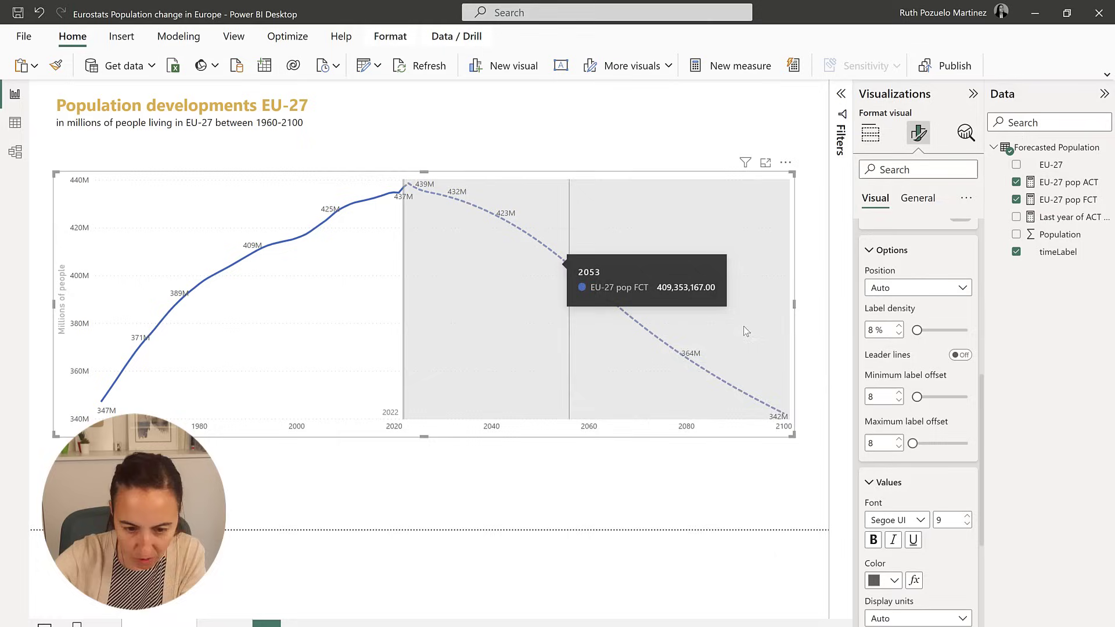
click(626, 516)
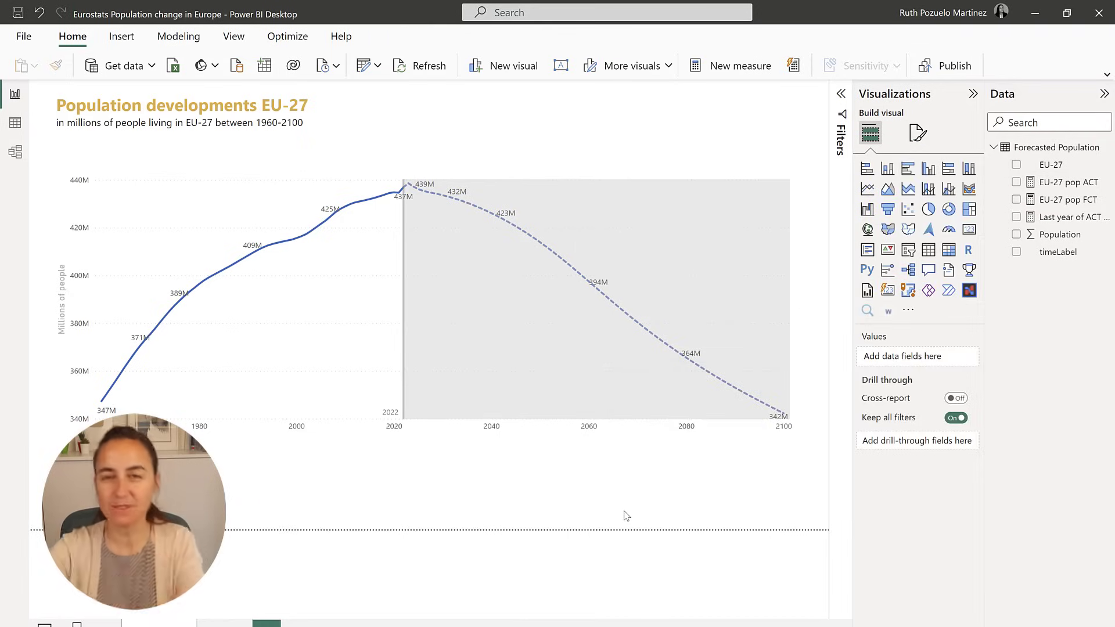